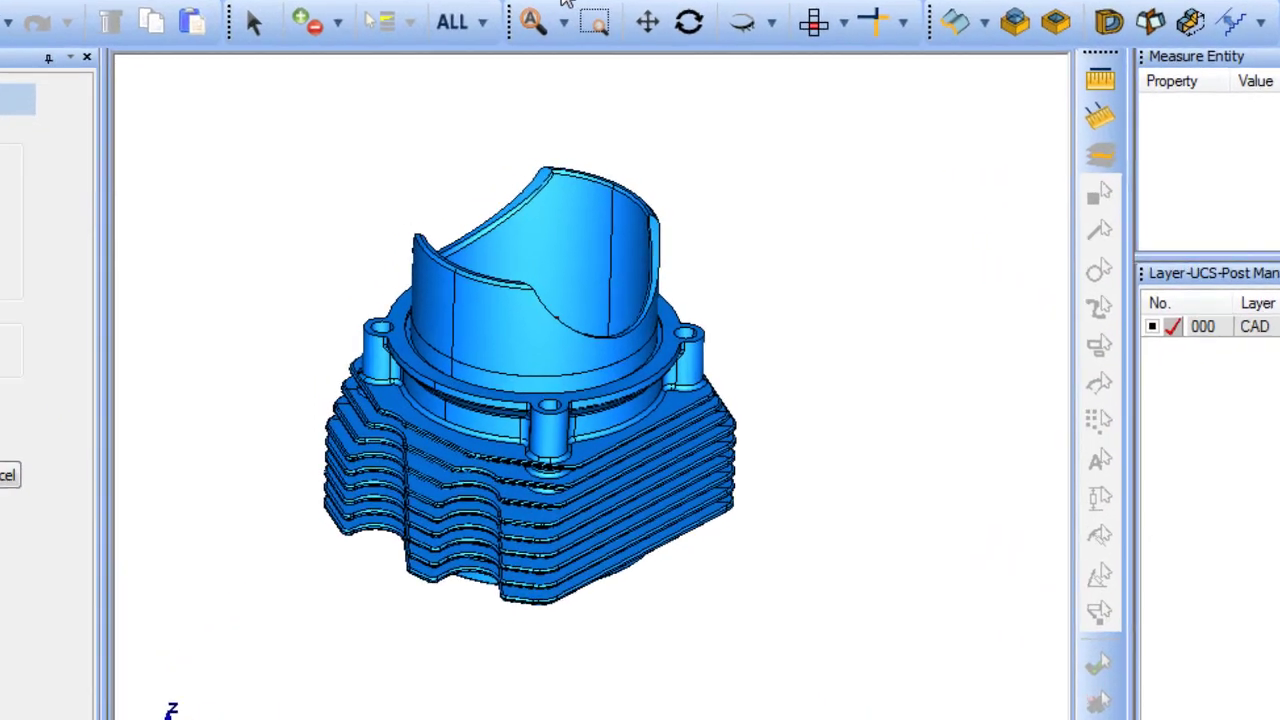
Review the Extract Edges options (Single, From Solid), then bring up the View menu to locate Section View.
{"action": "left_click", "coordinate": [565, 3]}
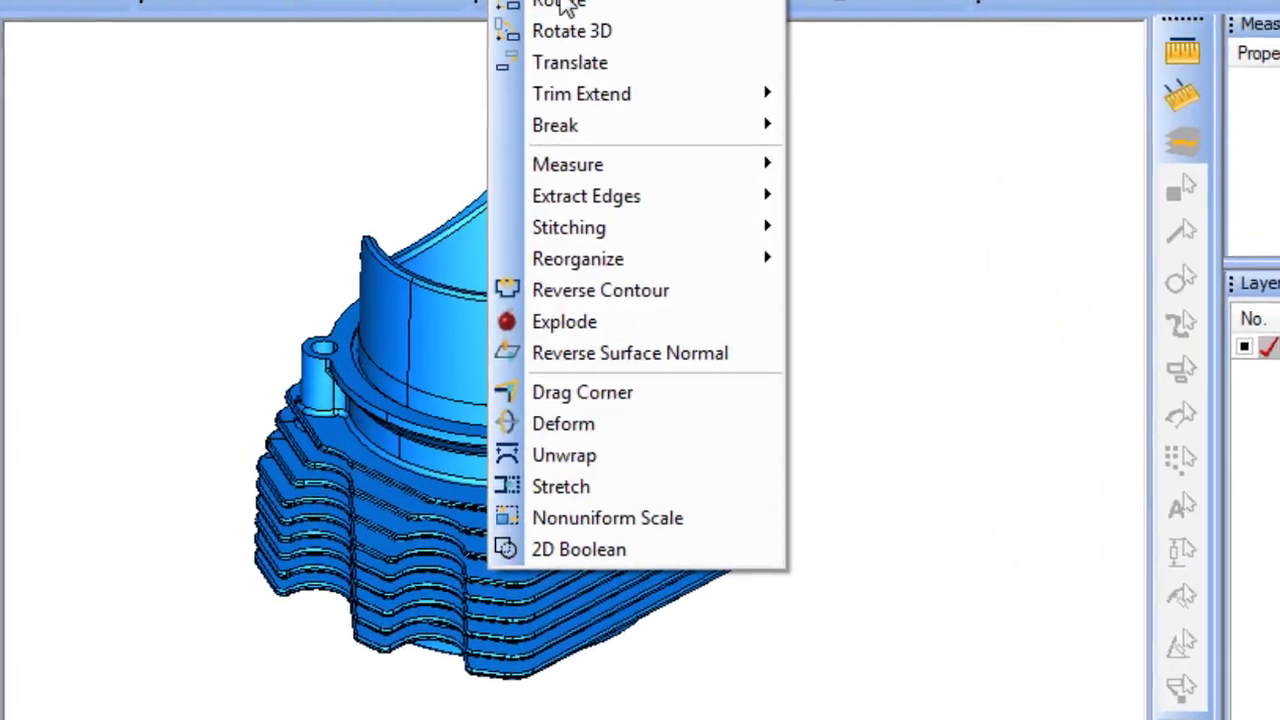
{"action": "mouse_move", "coordinate": [677, 120]}
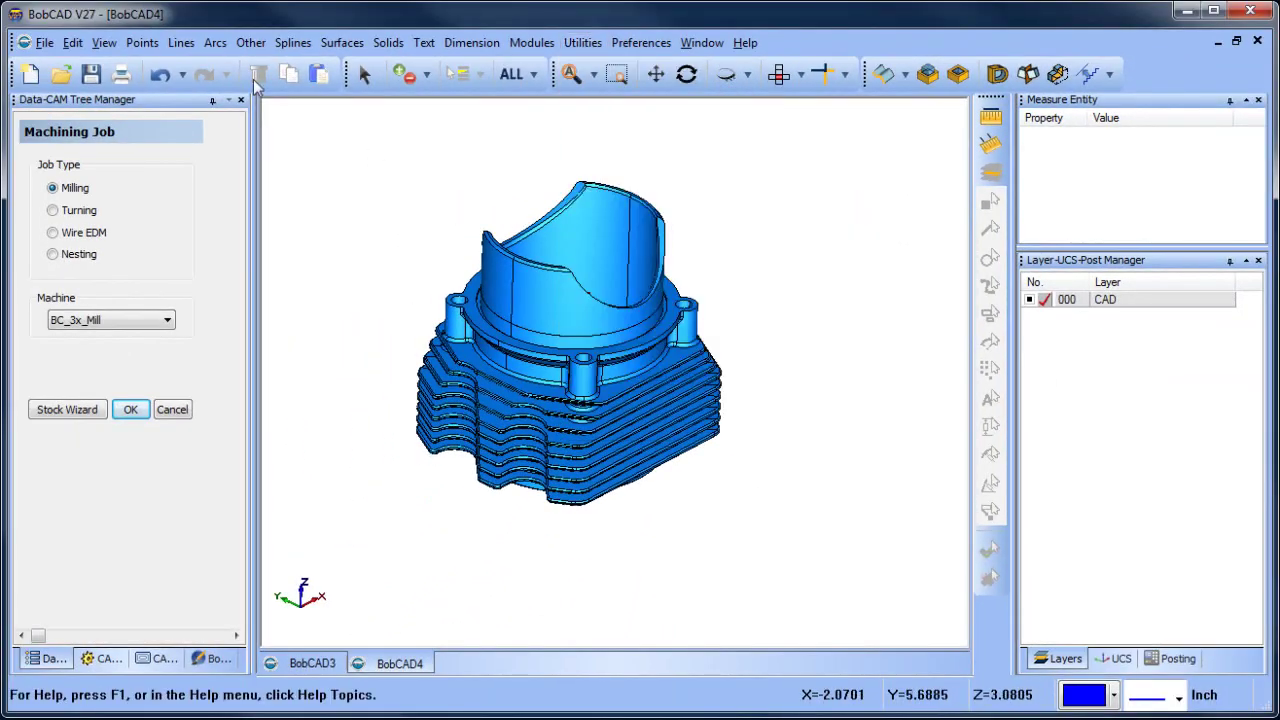
{"action": "left_click", "coordinate": [104, 43]}
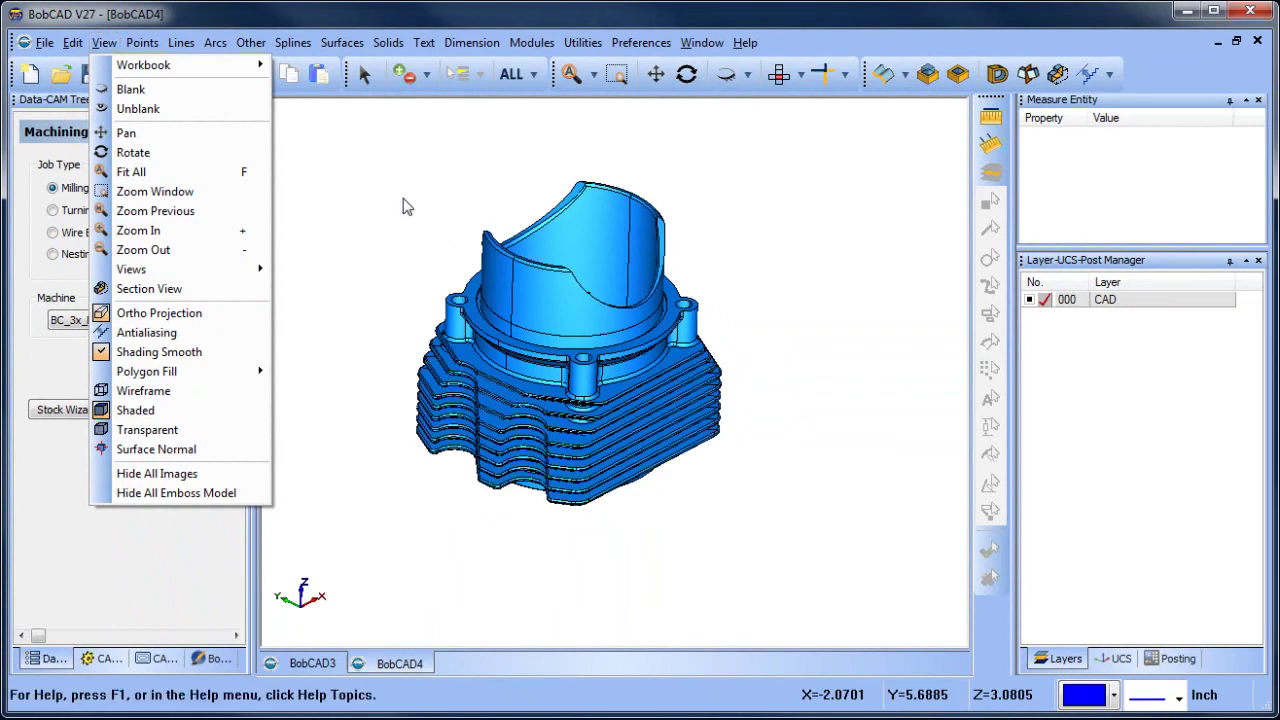
Dismiss the View menu and show the Surfaces menu's Intersection Curves command.
{"action": "left_click", "coordinate": [403, 206]}
{"action": "left_click", "coordinate": [342, 42]}
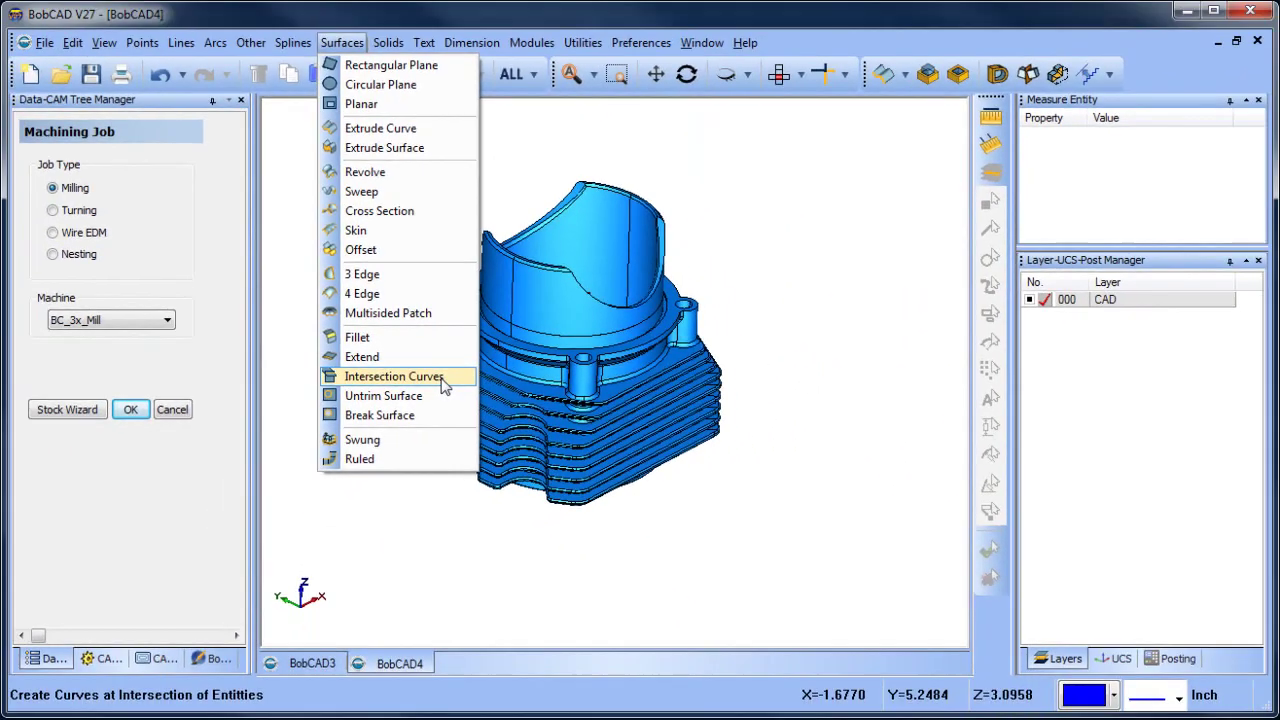
Close the Surfaces menu without choosing any command.
{"action": "left_click", "coordinate": [305, 360]}
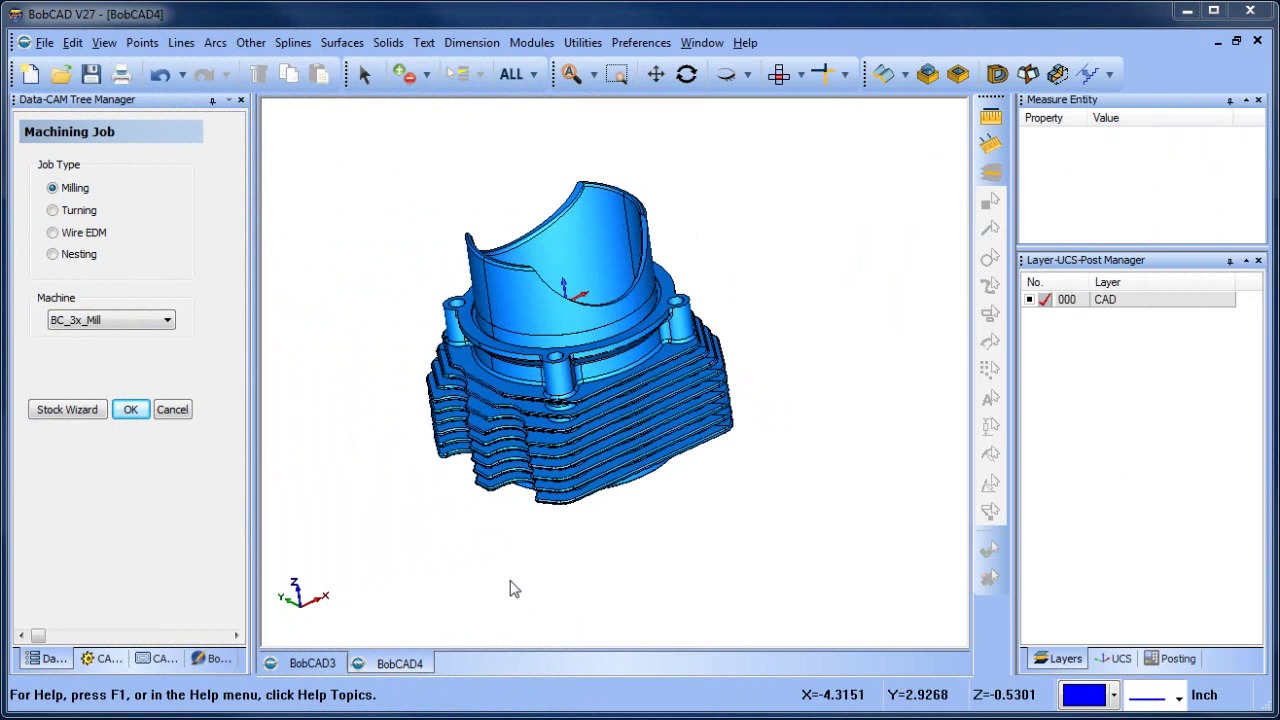
Glance at the Extract Edges submenu and dismiss it without running a command.
{"action": "left_click", "coordinate": [583, 44]}
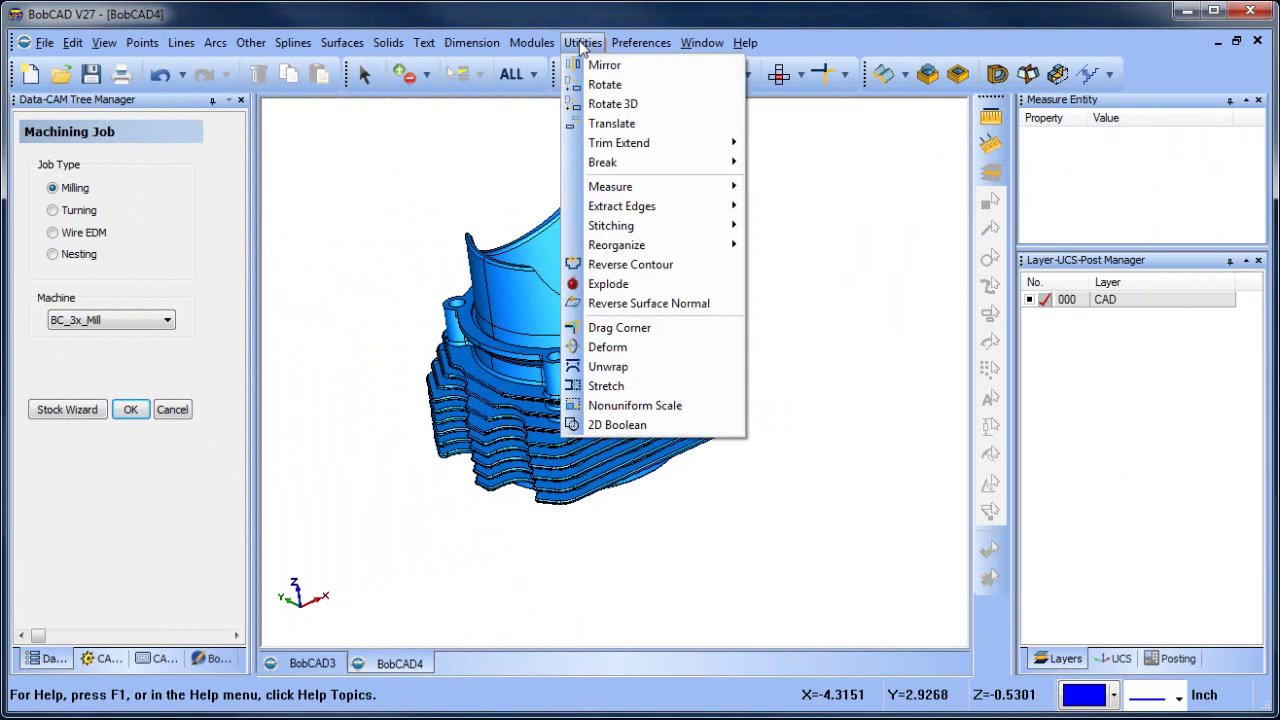
{"action": "mouse_move", "coordinate": [700, 207]}
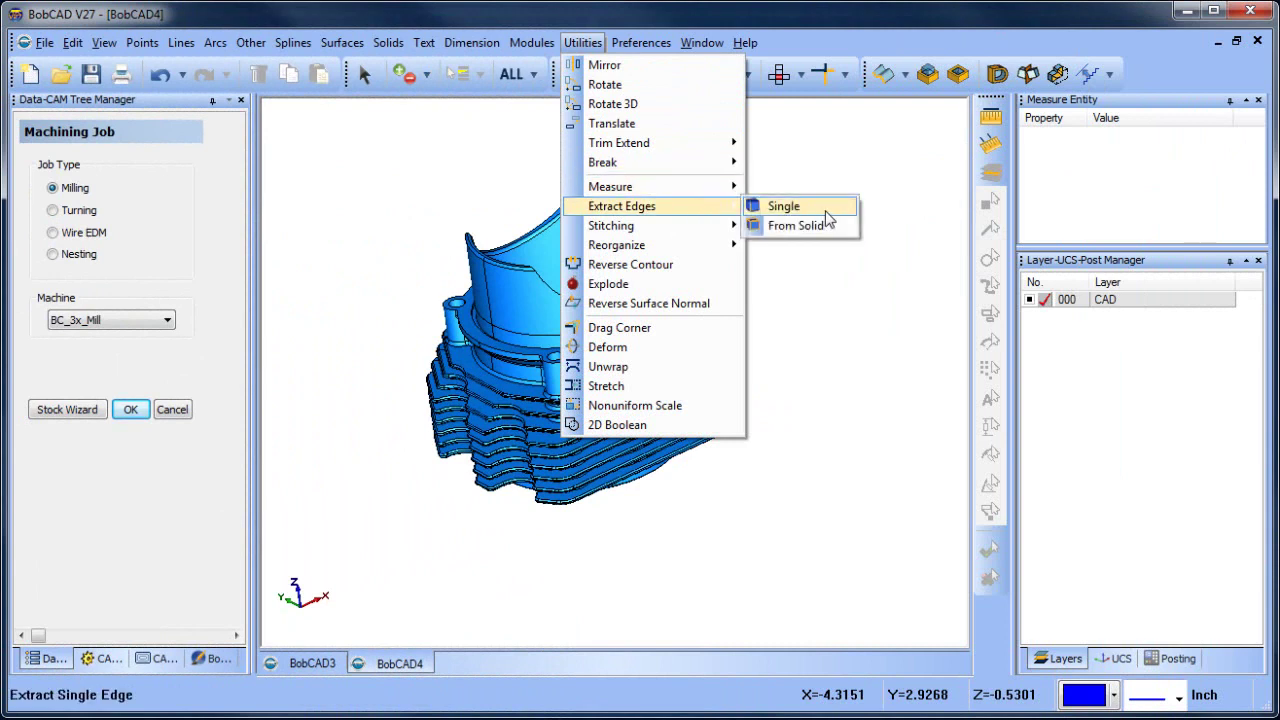
{"action": "left_click", "coordinate": [880, 219]}
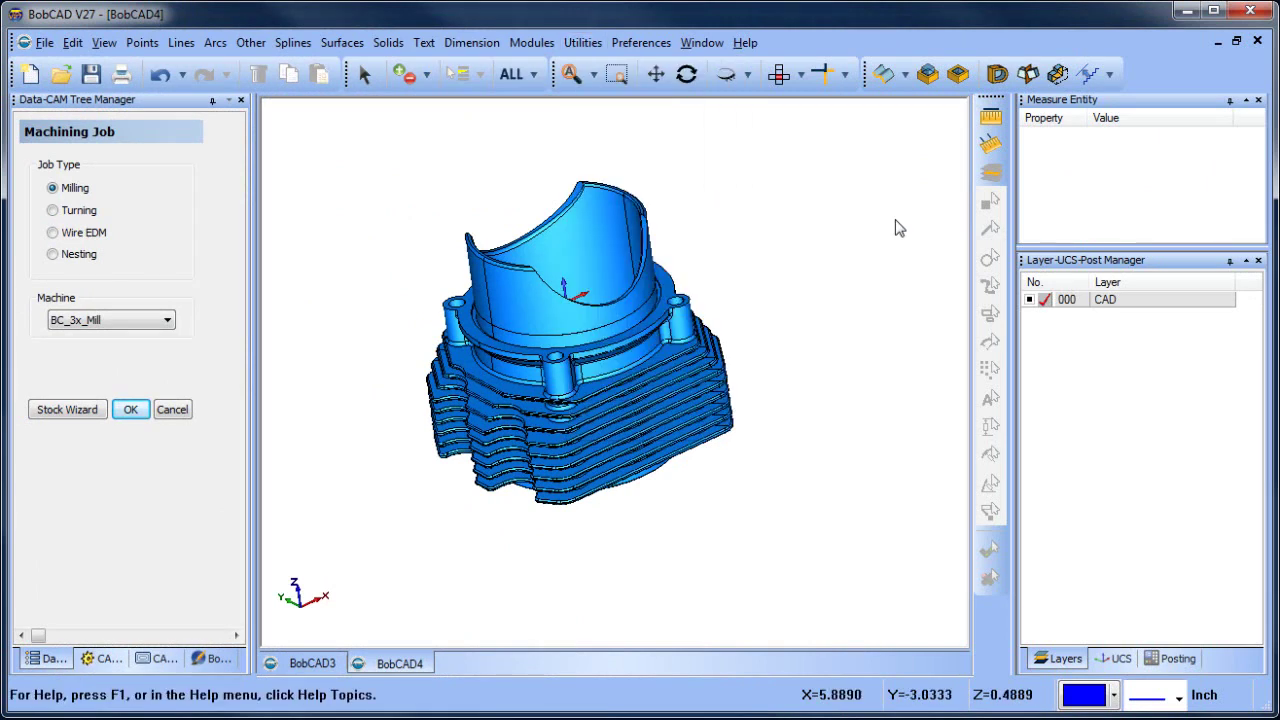
Add new layer 001 from the Layers list and make it current.
{"action": "right_click", "coordinate": [1142, 312]}
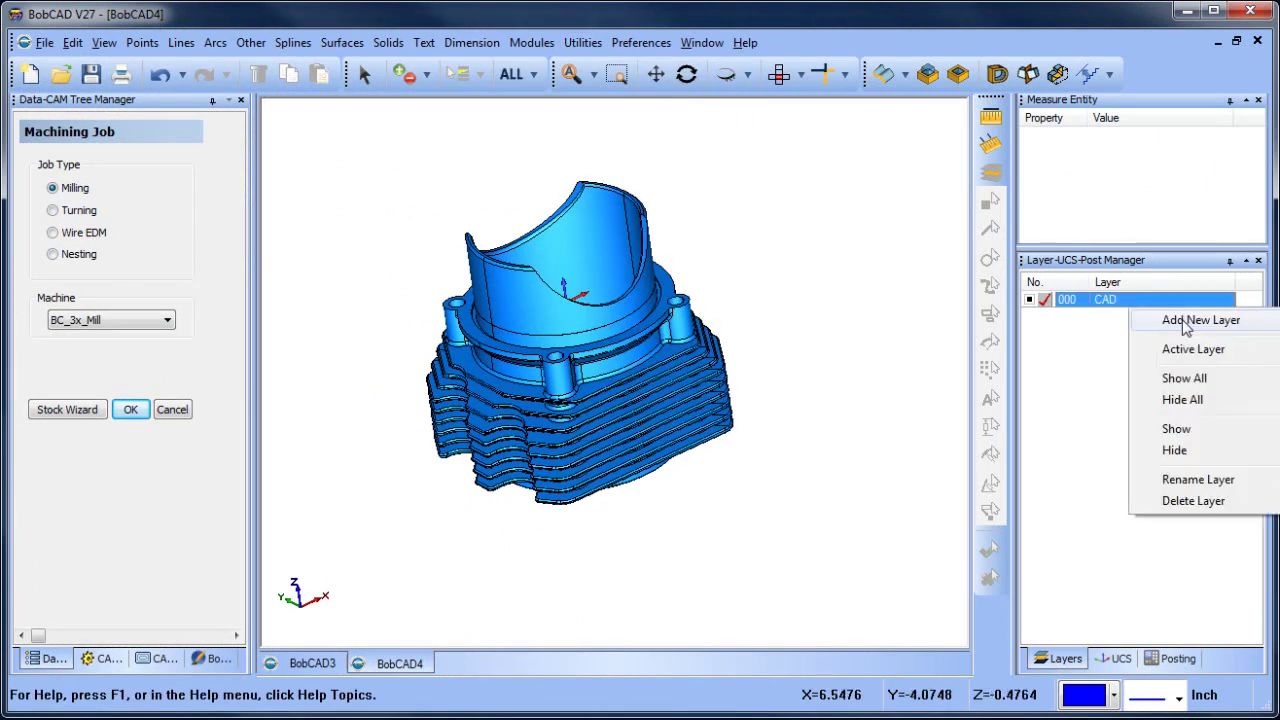
{"action": "left_click", "coordinate": [1185, 320]}
{"action": "left_click", "coordinate": [1045, 315]}
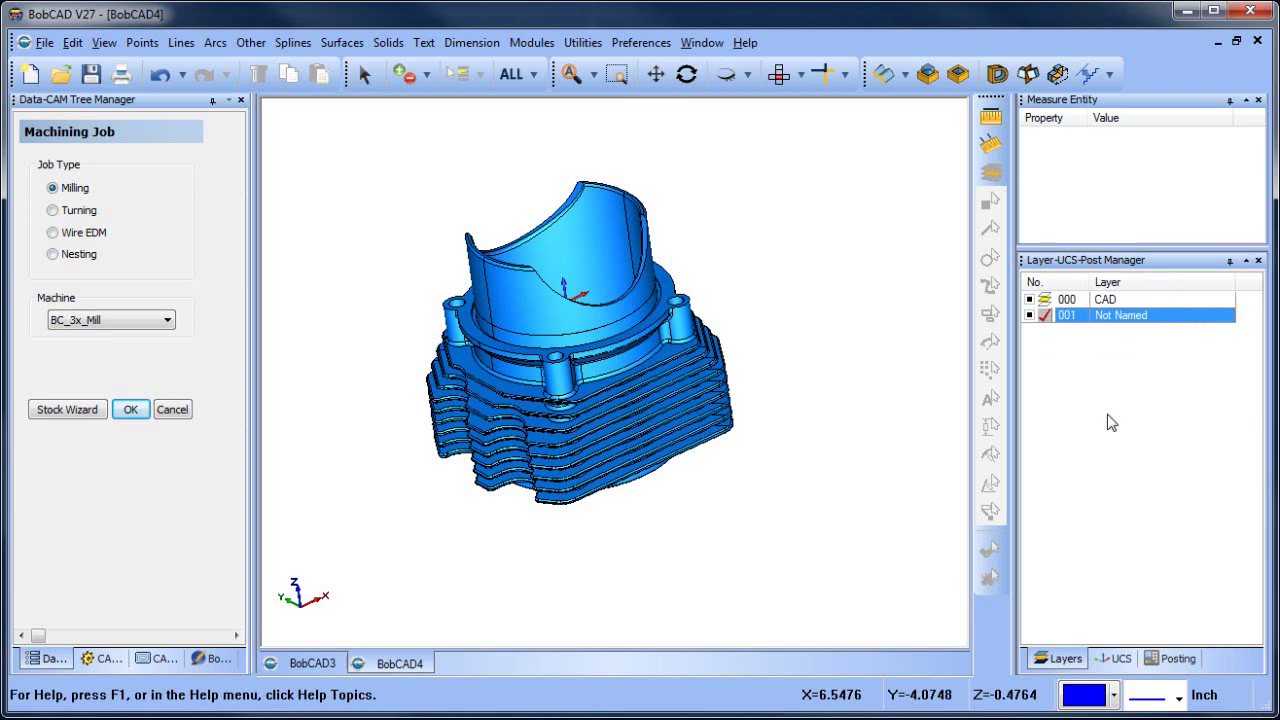
Start Extract Edges > Single and pick the fillet face below the boss.
{"action": "left_click", "coordinate": [582, 42]}
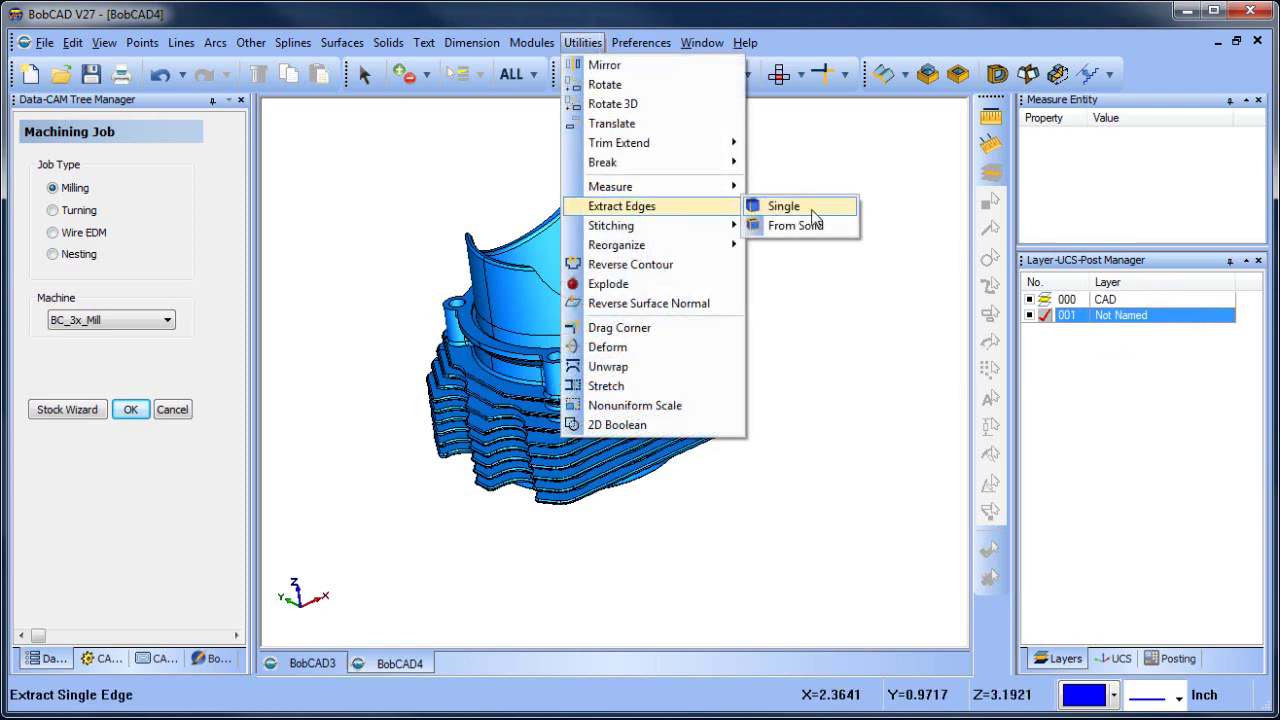
{"action": "left_click", "coordinate": [812, 215]}
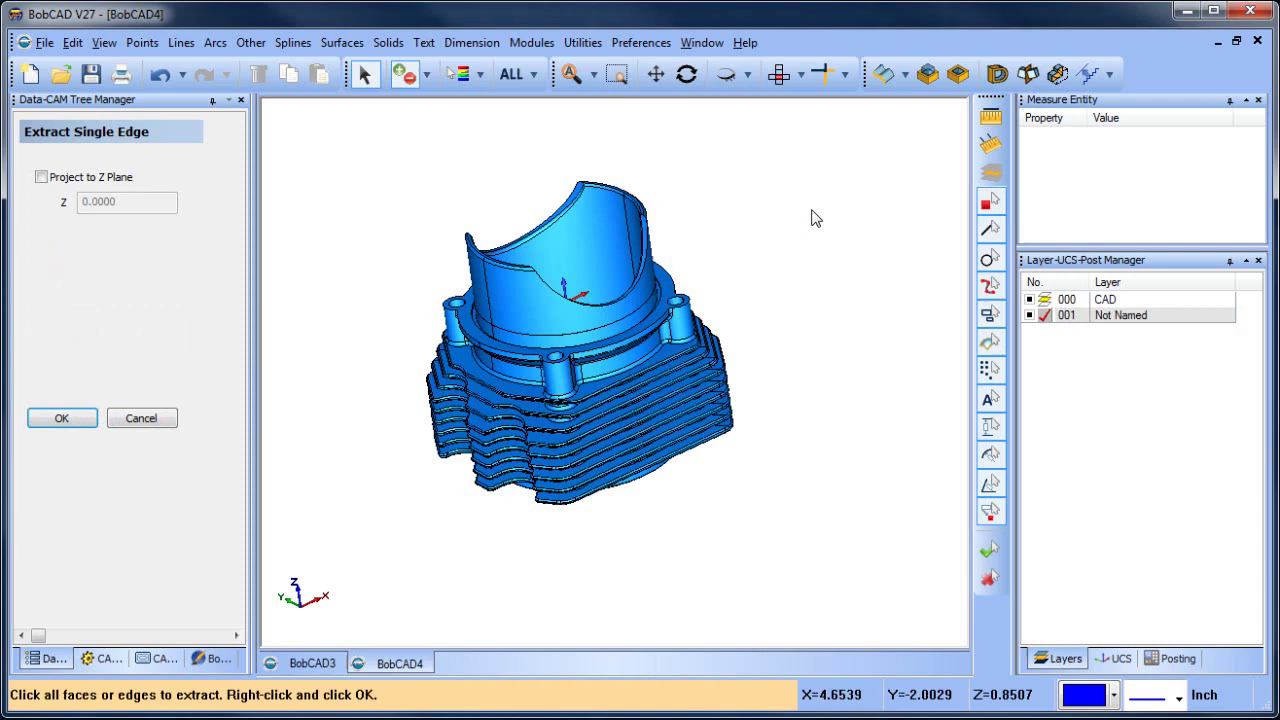
{"action": "scroll", "coordinate": [771, 372], "scroll_direction": "up", "scroll_amount": 2}
{"action": "scroll", "coordinate": [666, 355], "scroll_direction": "up", "scroll_amount": 5}
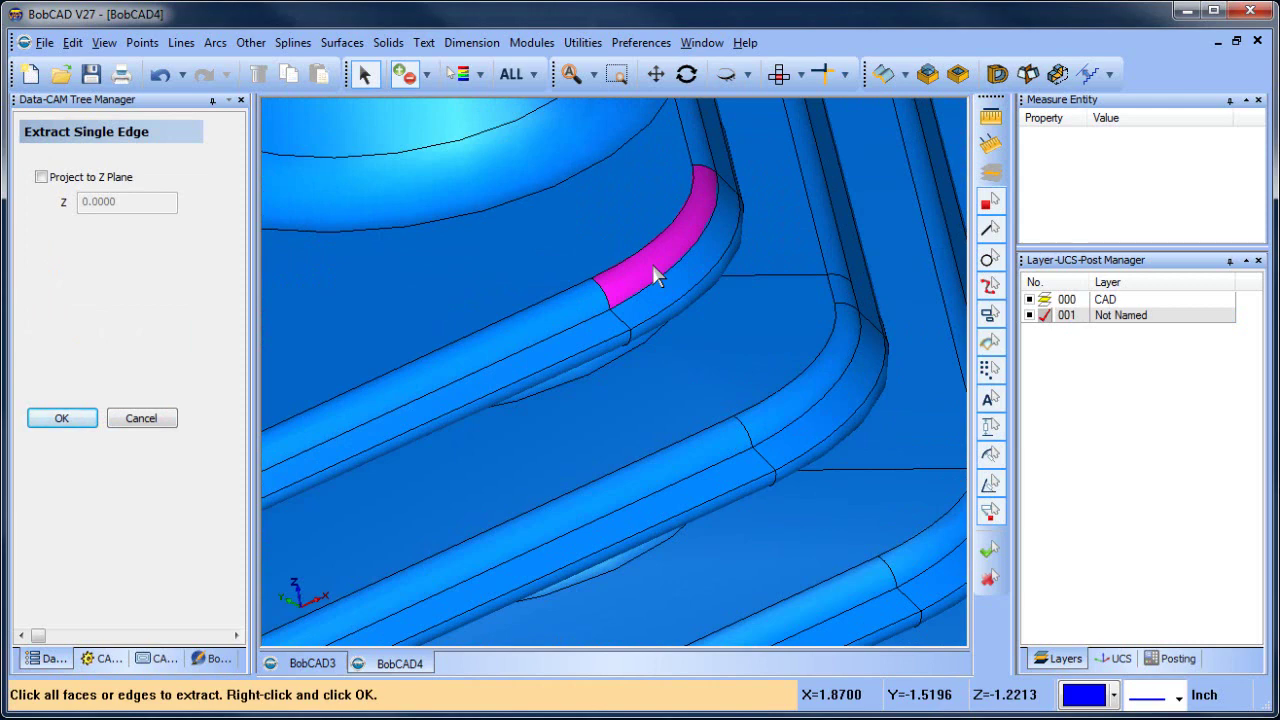
{"action": "left_click", "coordinate": [650, 270]}
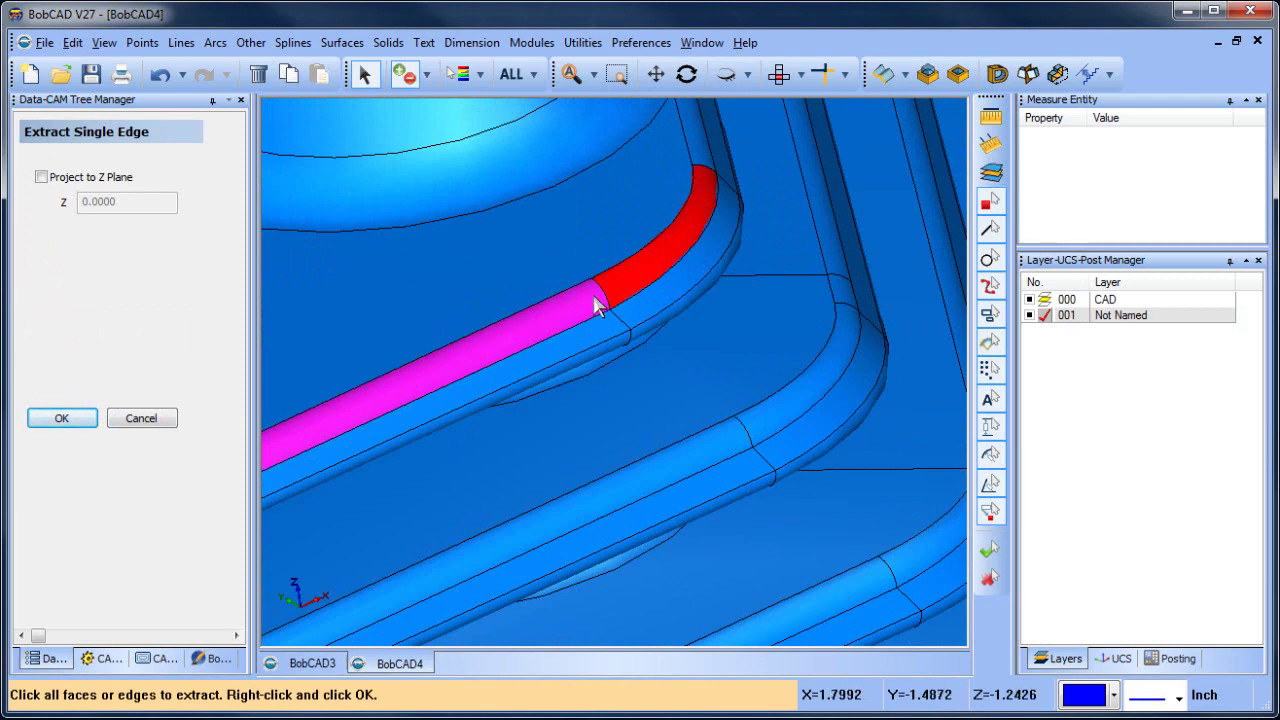
{"action": "scroll", "coordinate": [600, 300], "scroll_direction": "down", "scroll_amount": 2}
{"action": "scroll", "coordinate": [705, 341], "scroll_direction": "down", "scroll_amount": 1}
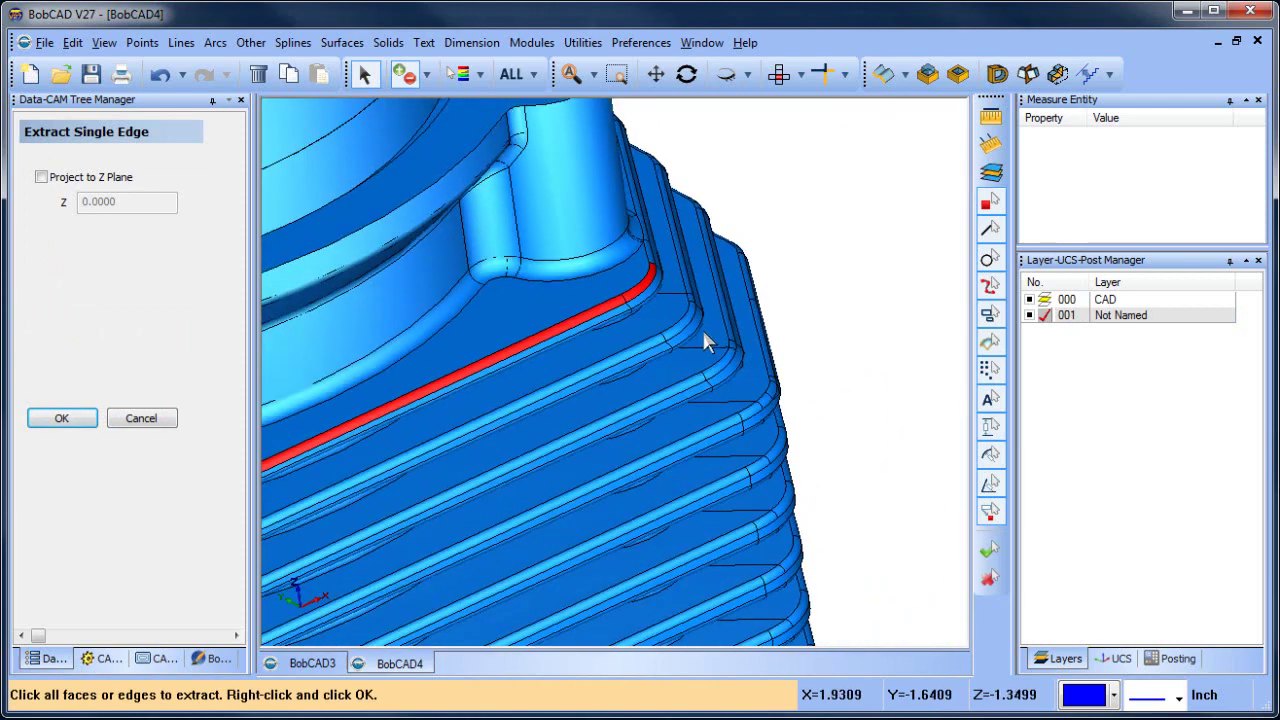
{"action": "scroll", "coordinate": [720, 338], "scroll_direction": "down", "scroll_amount": 1}
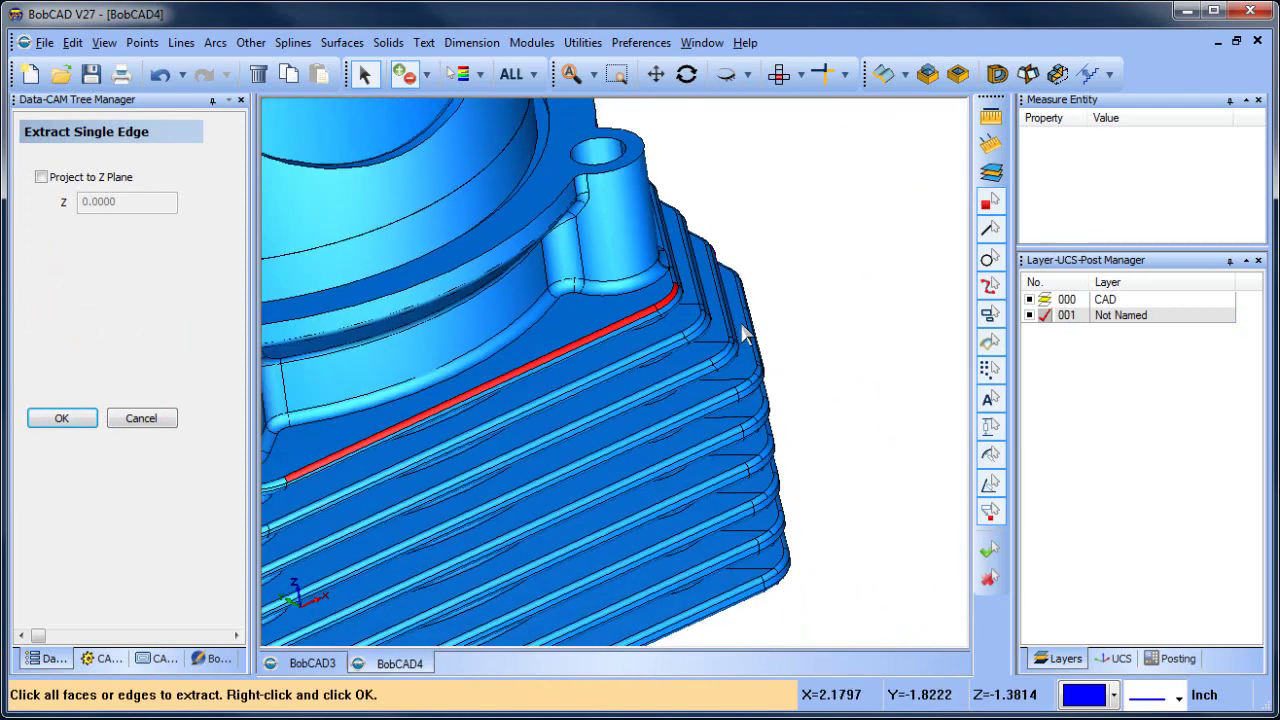
Set the drawing colour to orange and extract the picked edge.
{"action": "left_click", "coordinate": [1112, 696]}
{"action": "left_click", "coordinate": [1112, 578]}
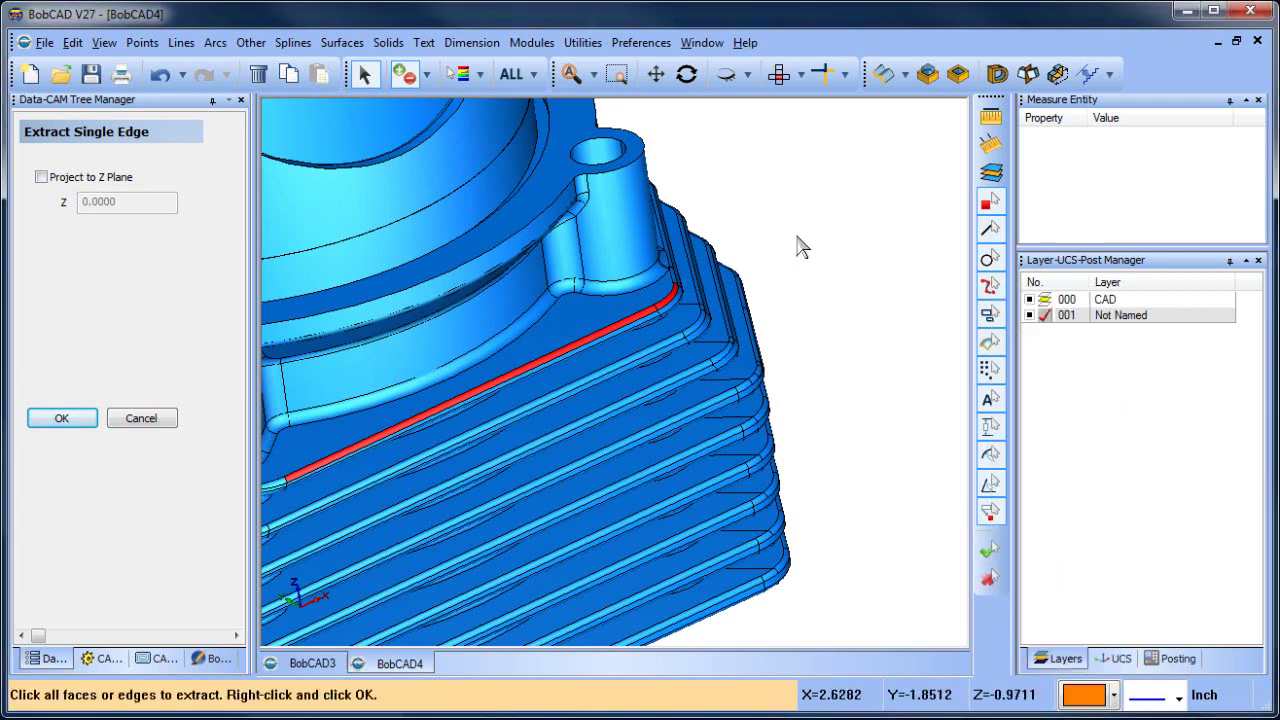
{"action": "right_click", "coordinate": [798, 174]}
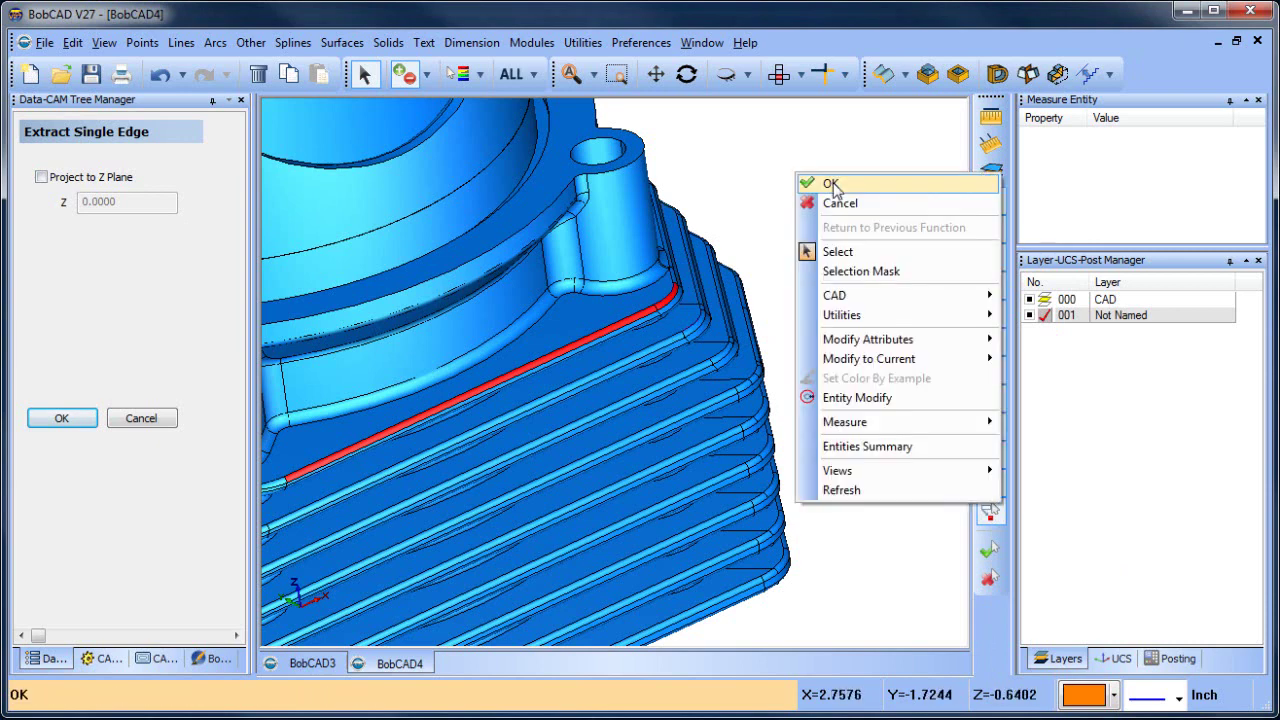
{"action": "left_click", "coordinate": [832, 186]}
Hide and reshow layer 000 to check the extracted curve, then end the command.
{"action": "left_click", "coordinate": [1030, 299]}
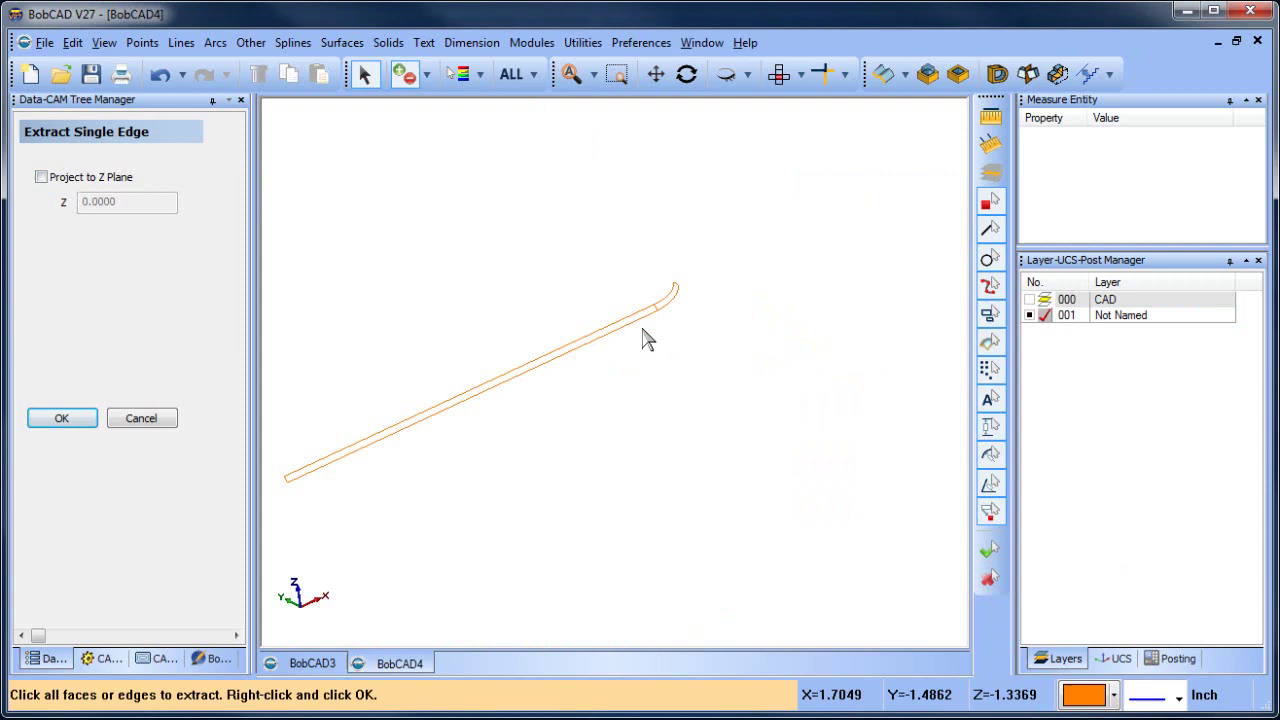
{"action": "left_click", "coordinate": [1030, 299]}
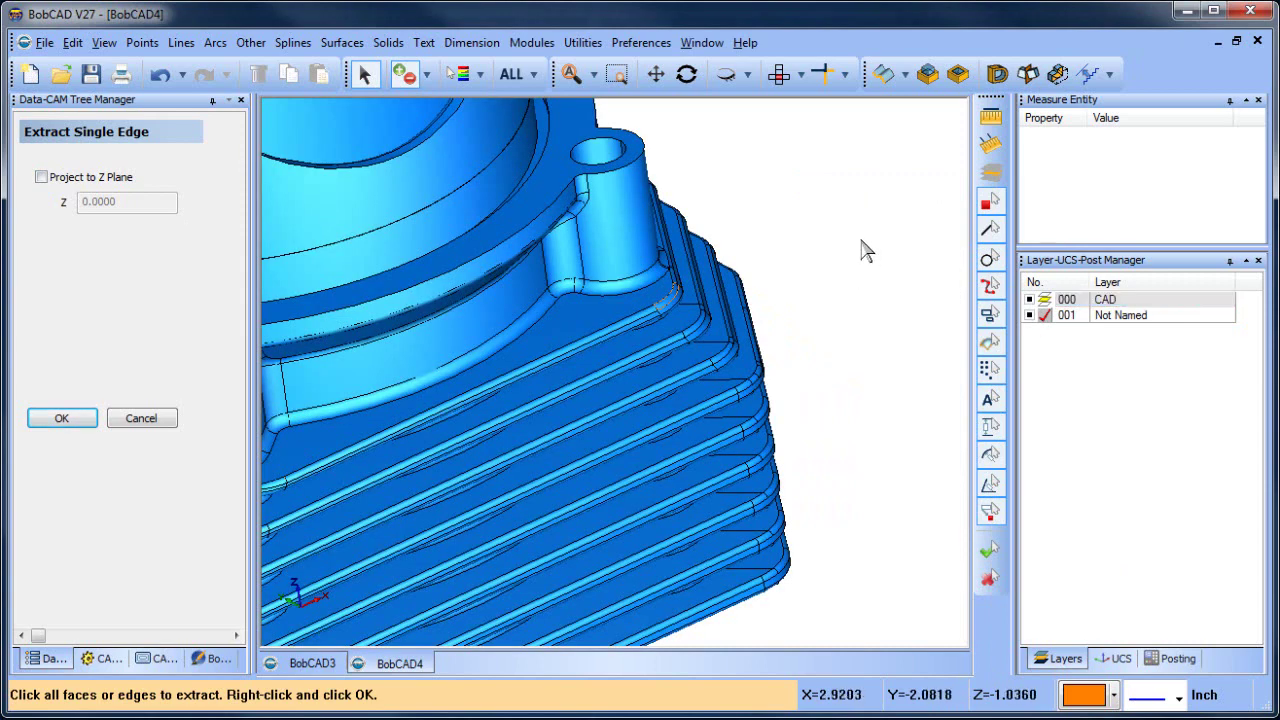
{"action": "right_click", "coordinate": [863, 250]}
{"action": "left_click", "coordinate": [912, 290]}
Undo the trial extraction and restart Extract Single Edge with Project to Z Plane toggled.
{"action": "left_click", "coordinate": [160, 74]}
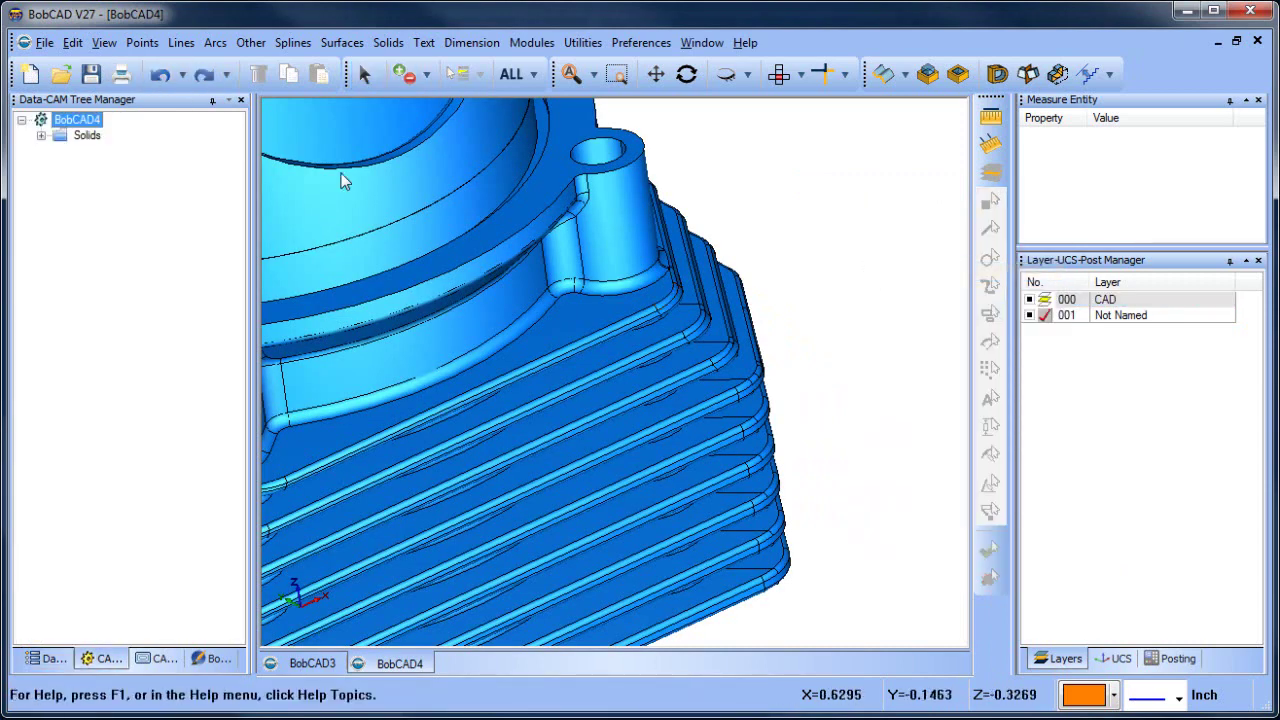
{"action": "left_click", "coordinate": [583, 42]}
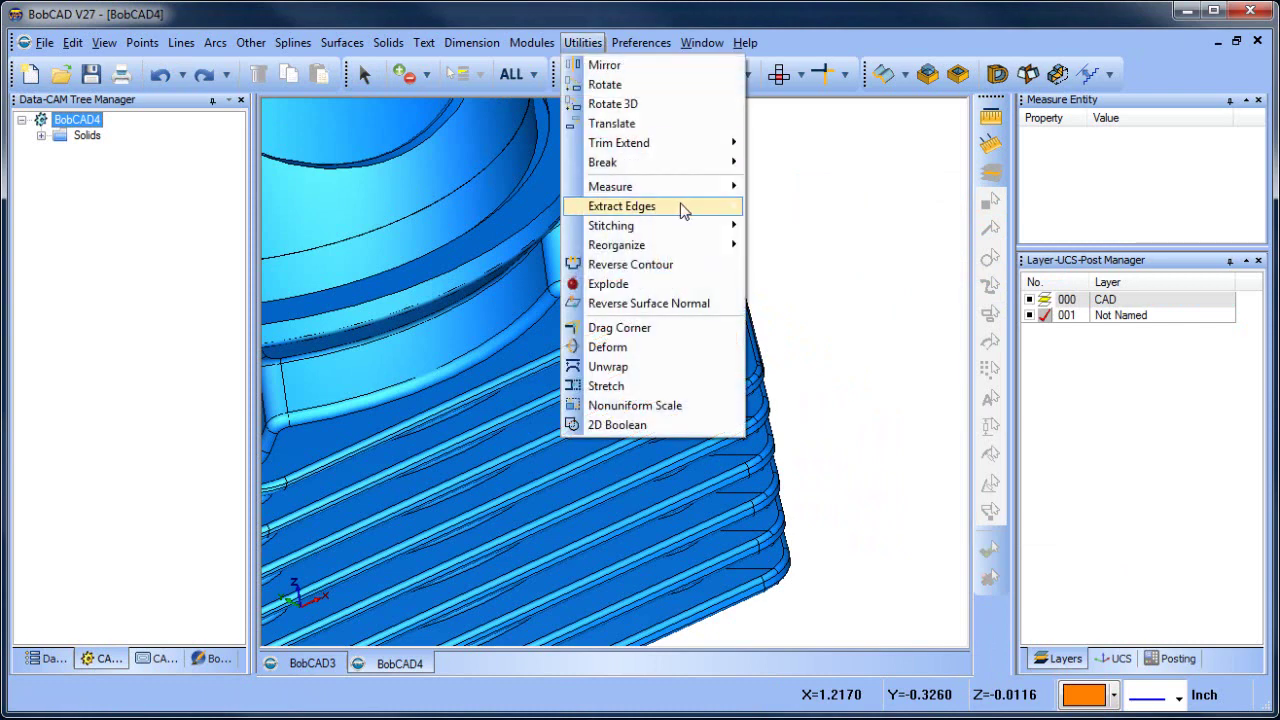
{"action": "mouse_move", "coordinate": [686, 209]}
{"action": "left_click", "coordinate": [812, 212]}
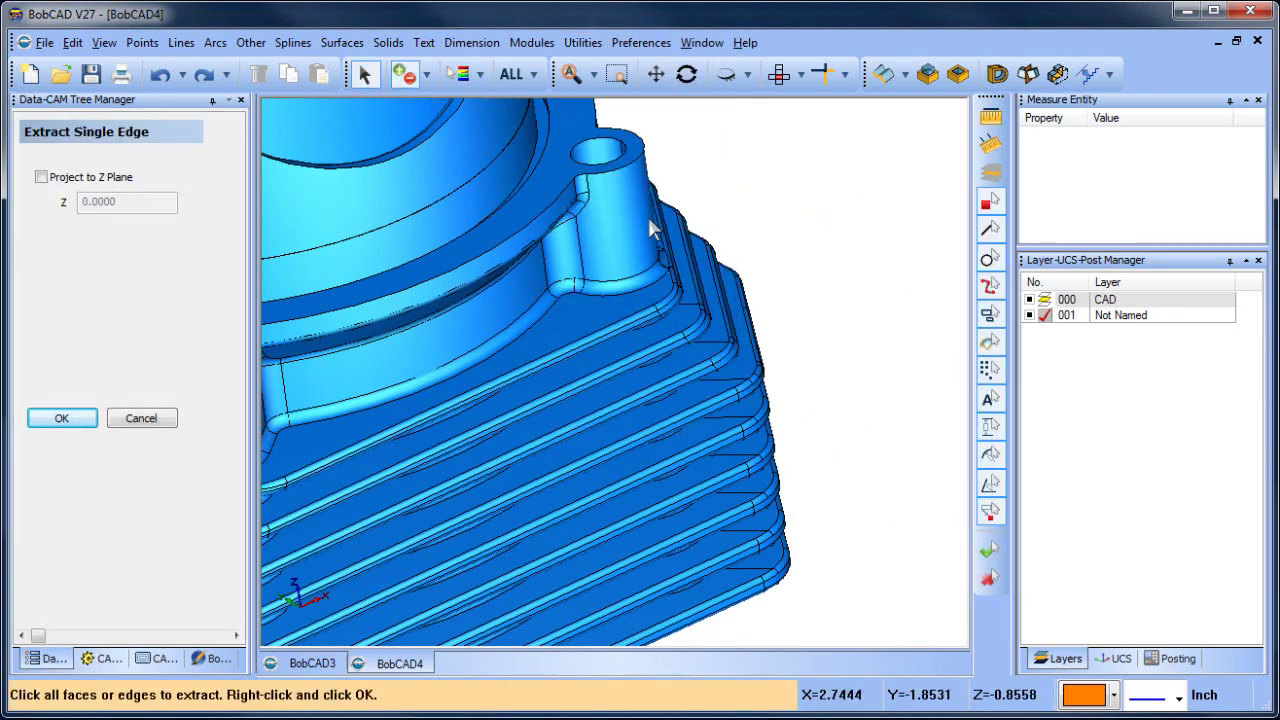
{"action": "left_click", "coordinate": [41, 177]}
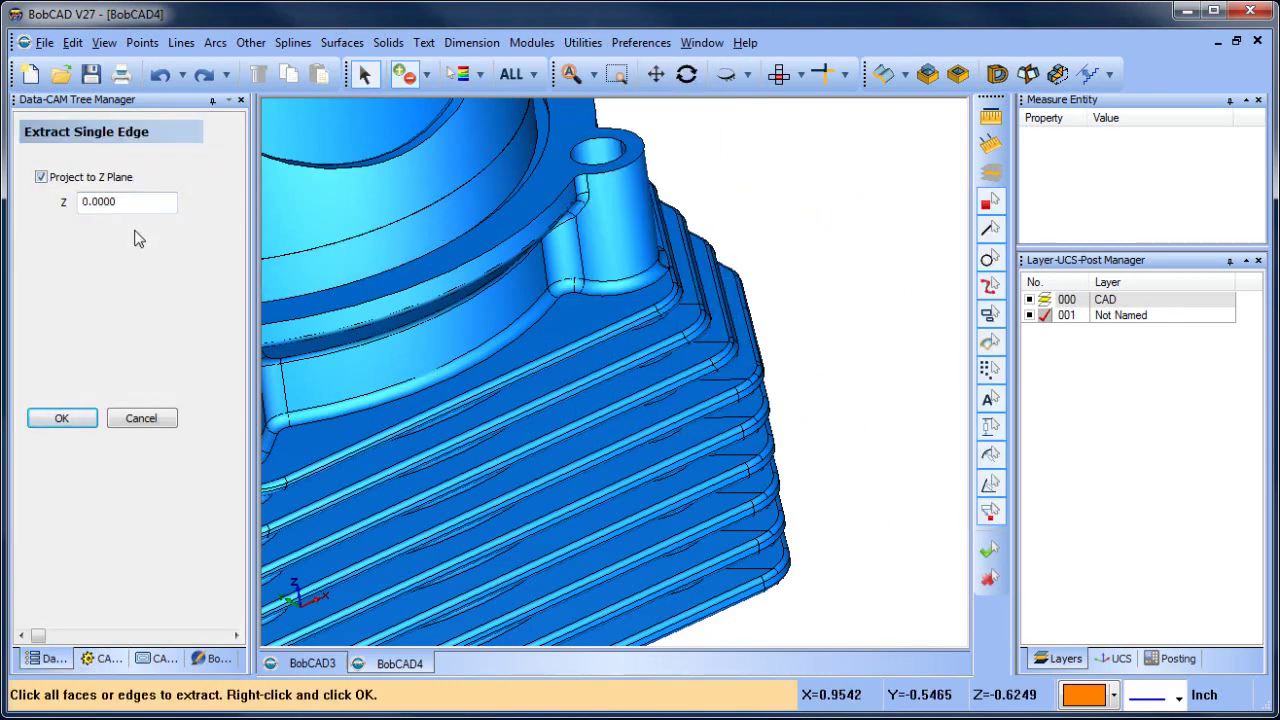
{"action": "left_click", "coordinate": [137, 201]}
{"action": "left_click", "coordinate": [668, 294]}
Extract the curved fillet edge and adjoining straight edge, then hide the CAD layer.
{"action": "scroll", "coordinate": [668, 303], "scroll_direction": "up", "scroll_amount": 2}
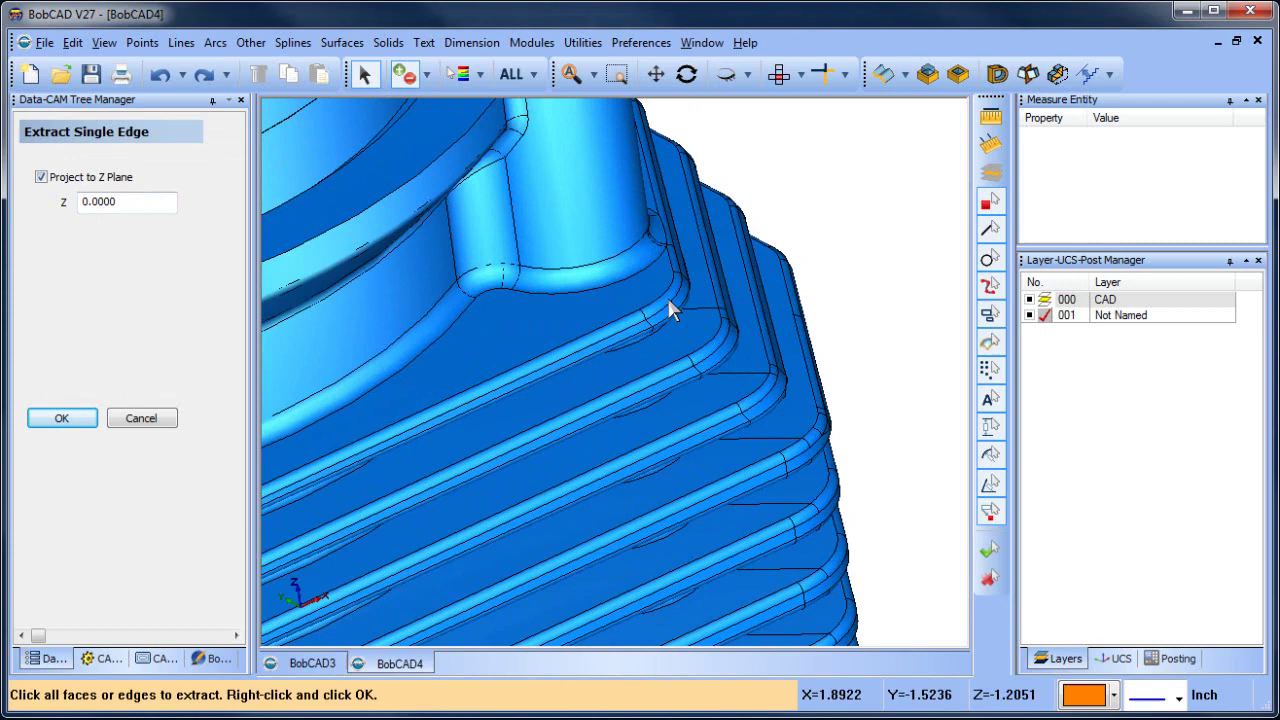
{"action": "left_click", "coordinate": [668, 310]}
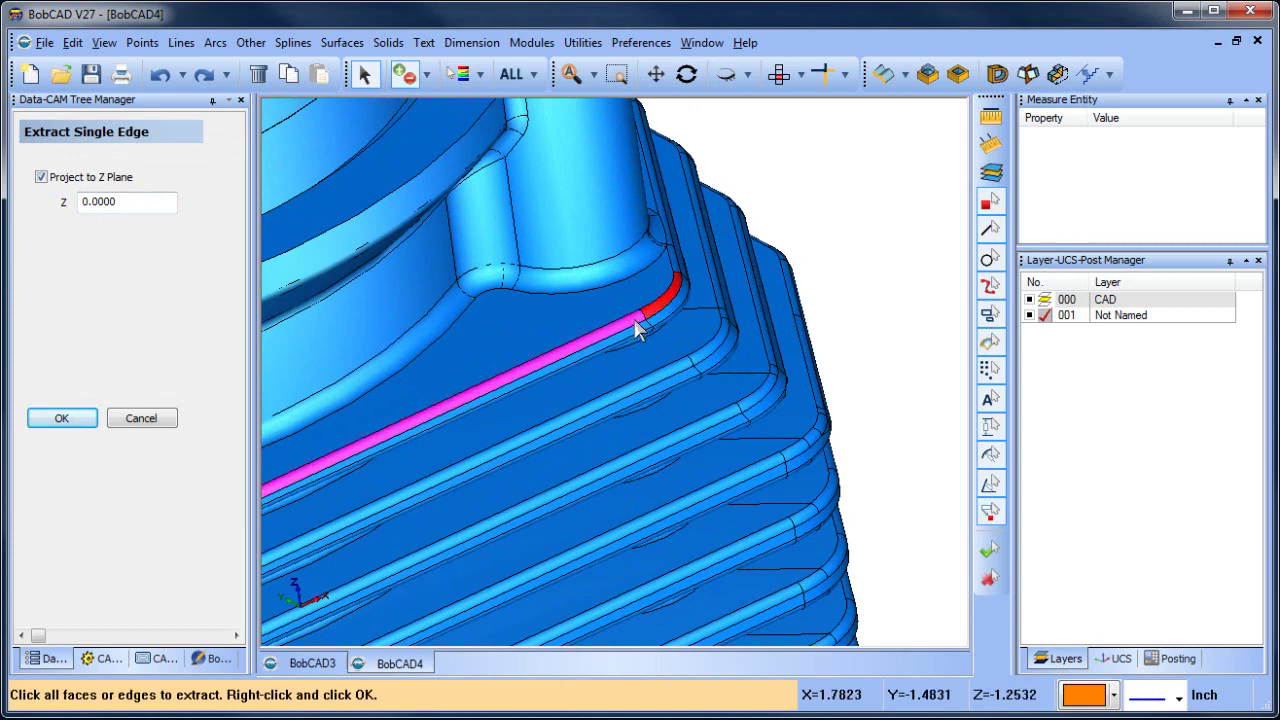
{"action": "scroll", "coordinate": [624, 322], "scroll_direction": "up", "scroll_amount": 2}
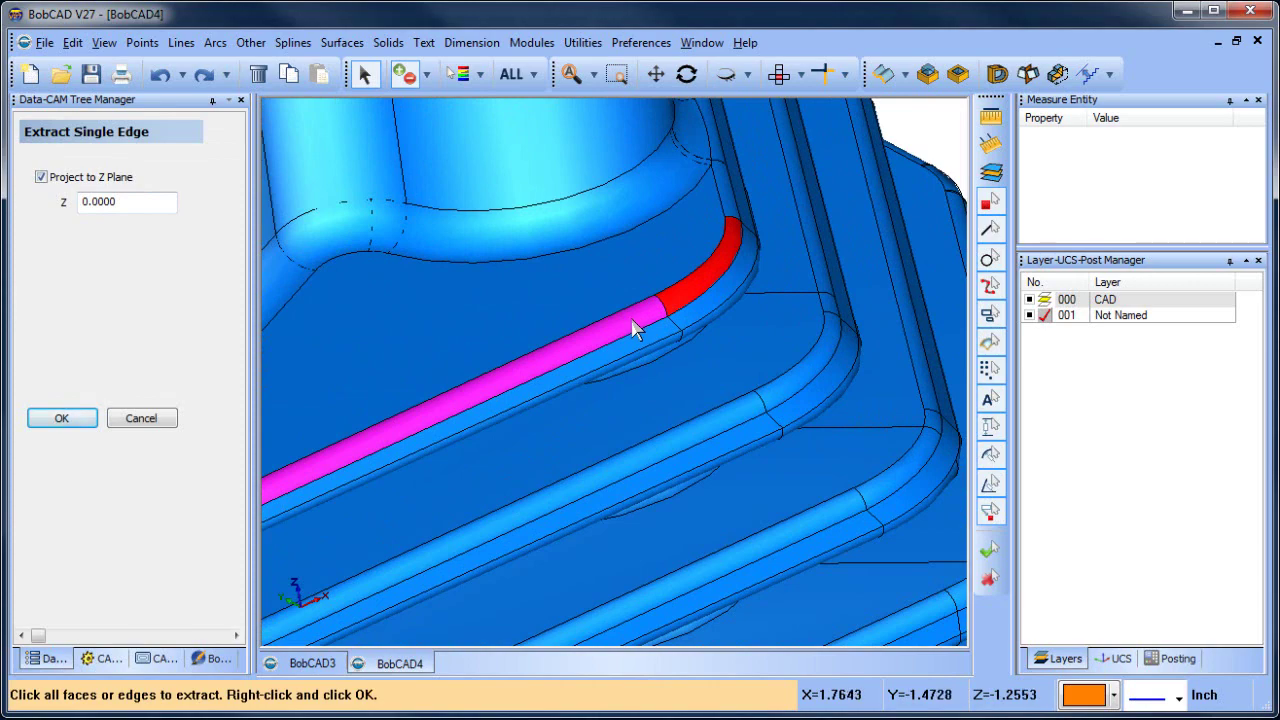
{"action": "left_click", "coordinate": [634, 326]}
{"action": "right_click", "coordinate": [875, 235]}
{"action": "left_click", "coordinate": [900, 236]}
{"action": "scroll", "coordinate": [866, 277], "scroll_direction": "down", "scroll_amount": 4}
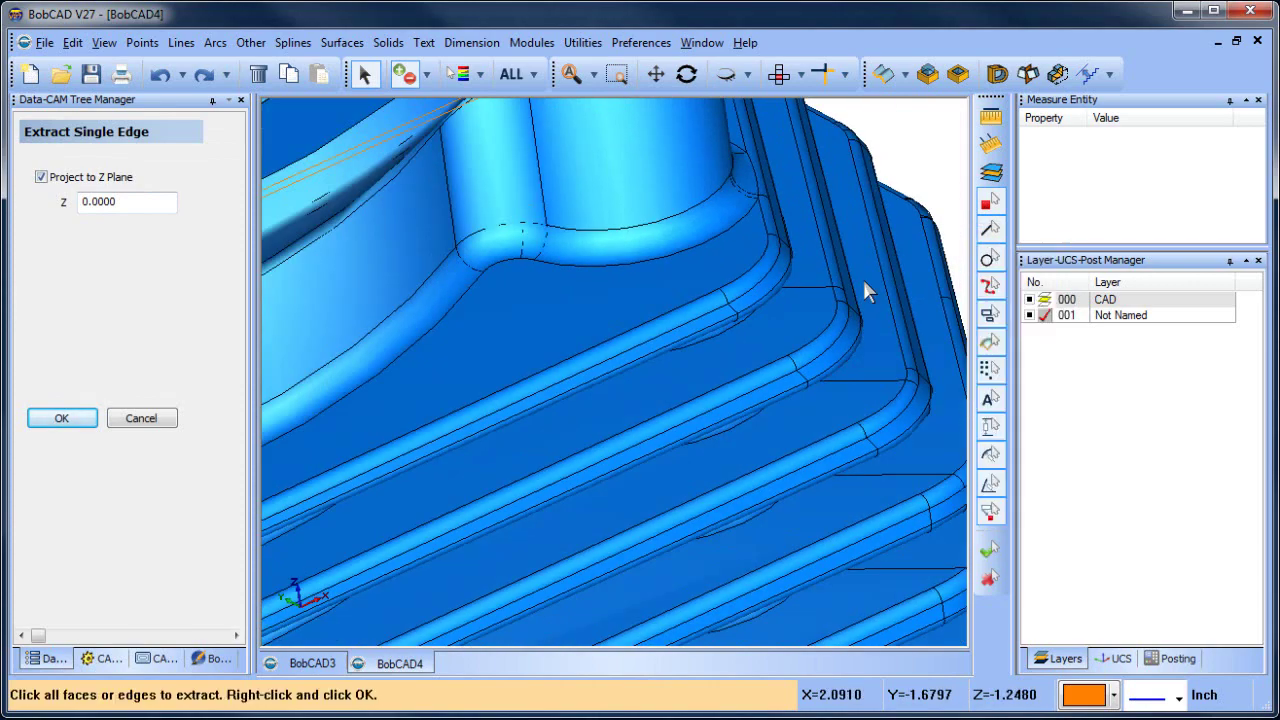
{"action": "left_click", "coordinate": [1030, 306]}
{"action": "left_click", "coordinate": [1029, 300]}
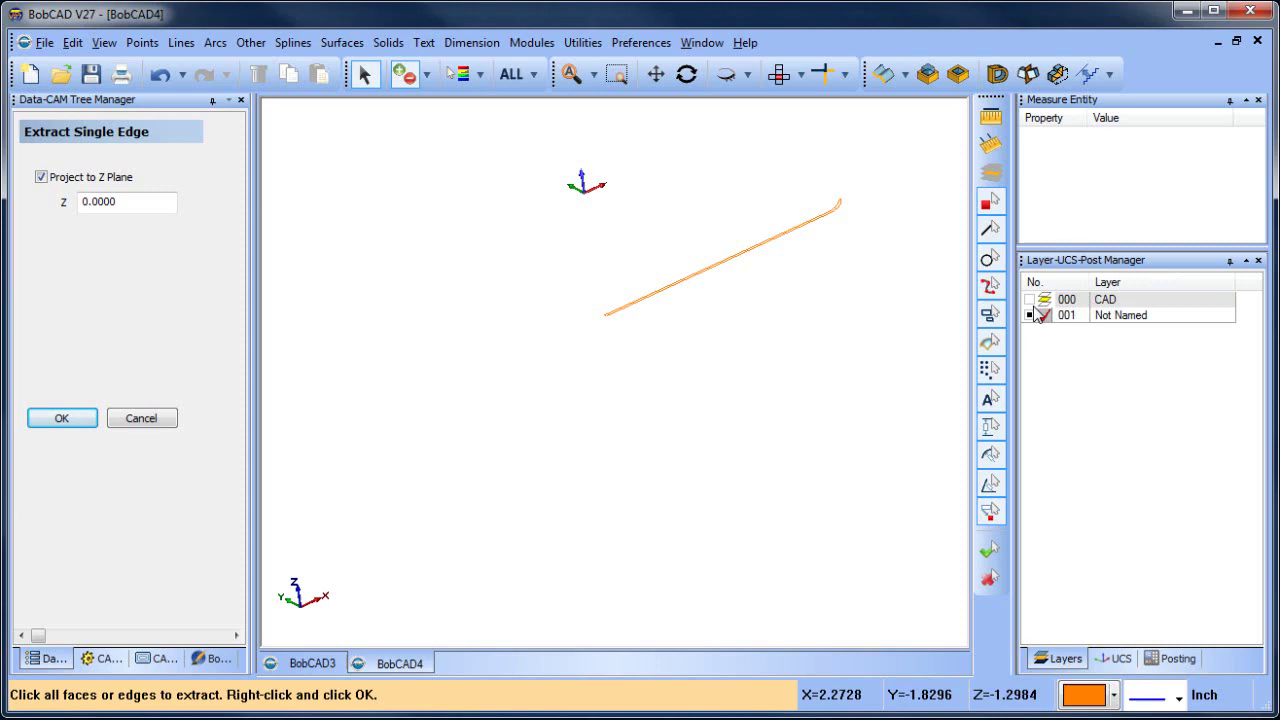
Add layer 002, hide layer 001, and show the CAD layer's solid again.
{"action": "right_click", "coordinate": [1141, 318]}
{"action": "left_click", "coordinate": [1150, 325]}
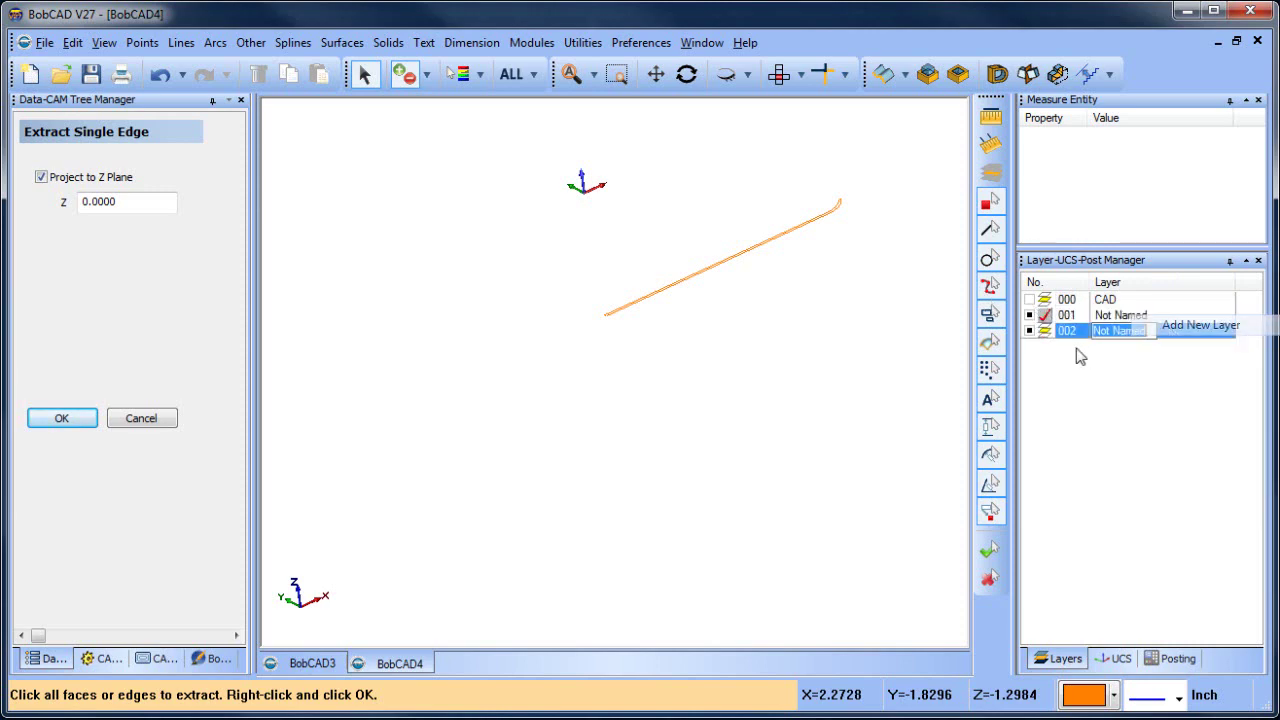
{"action": "left_click", "coordinate": [1029, 315]}
{"action": "left_click", "coordinate": [1029, 300]}
Start Utilities > Extract Edges > From Solid.
{"action": "left_click", "coordinate": [557, 138]}
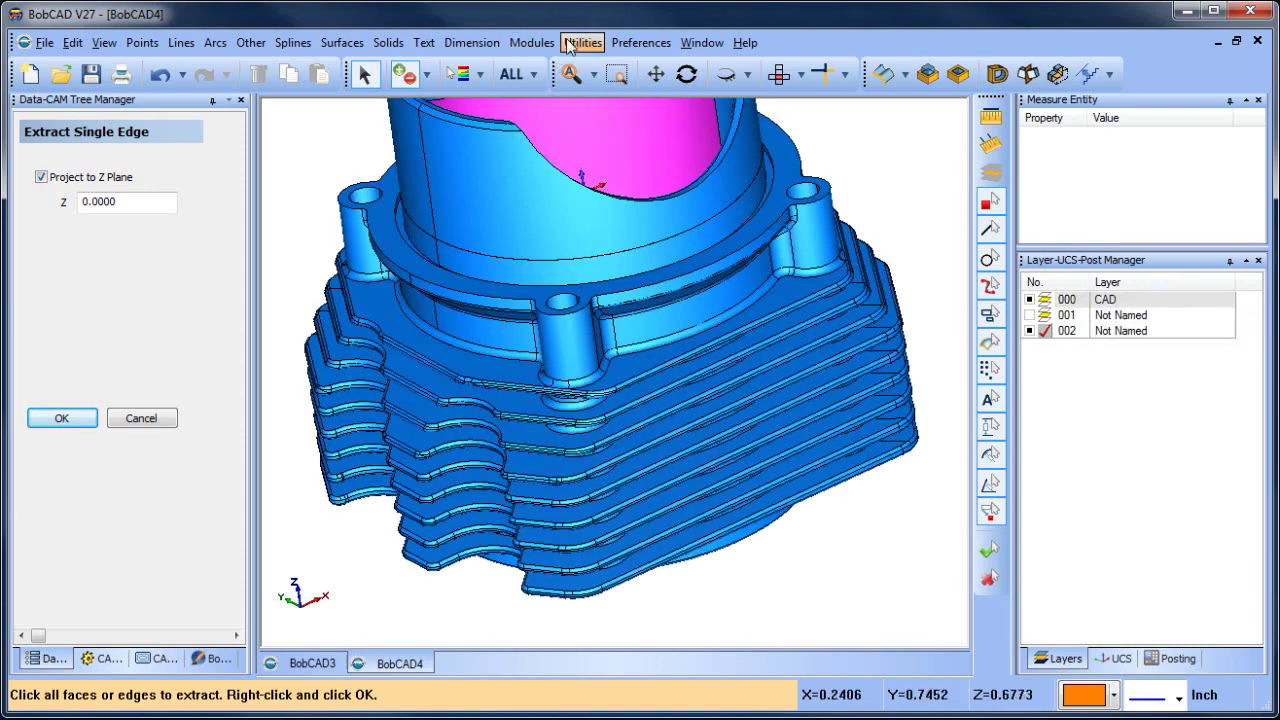
{"action": "left_click", "coordinate": [582, 42]}
{"action": "mouse_move", "coordinate": [676, 218]}
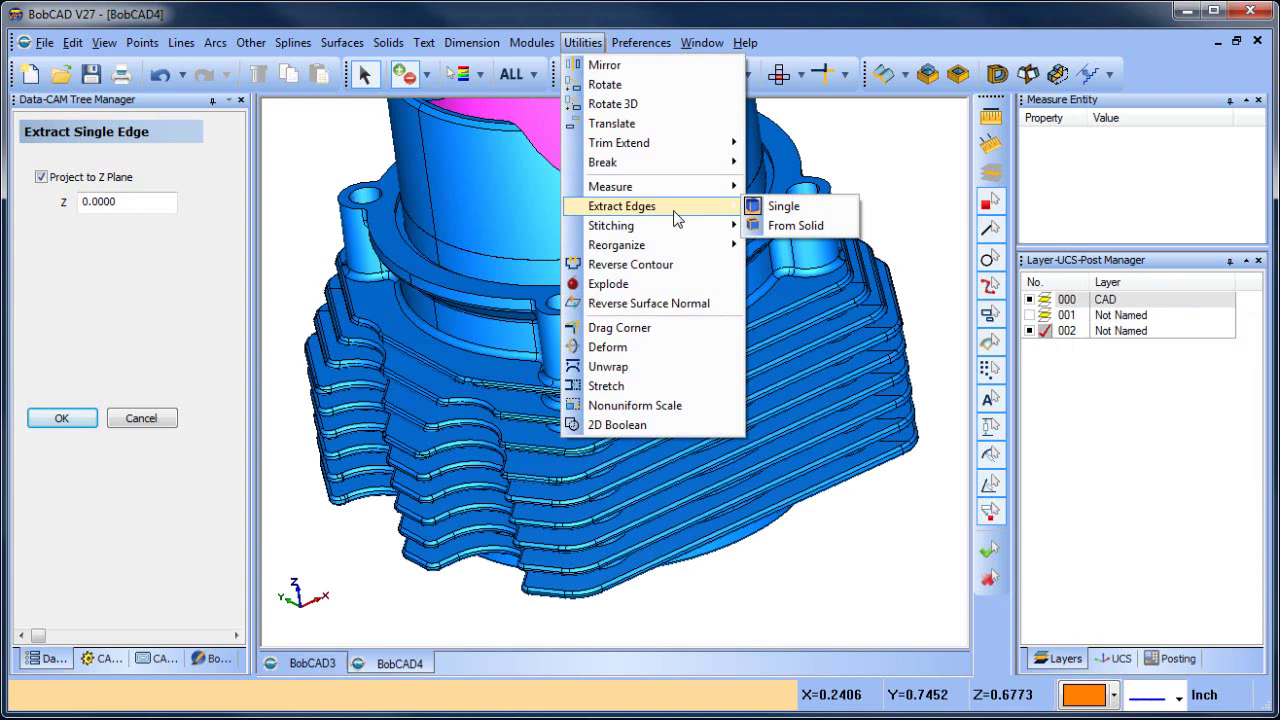
{"action": "left_click", "coordinate": [806, 225]}
{"action": "left_click", "coordinate": [716, 310]}
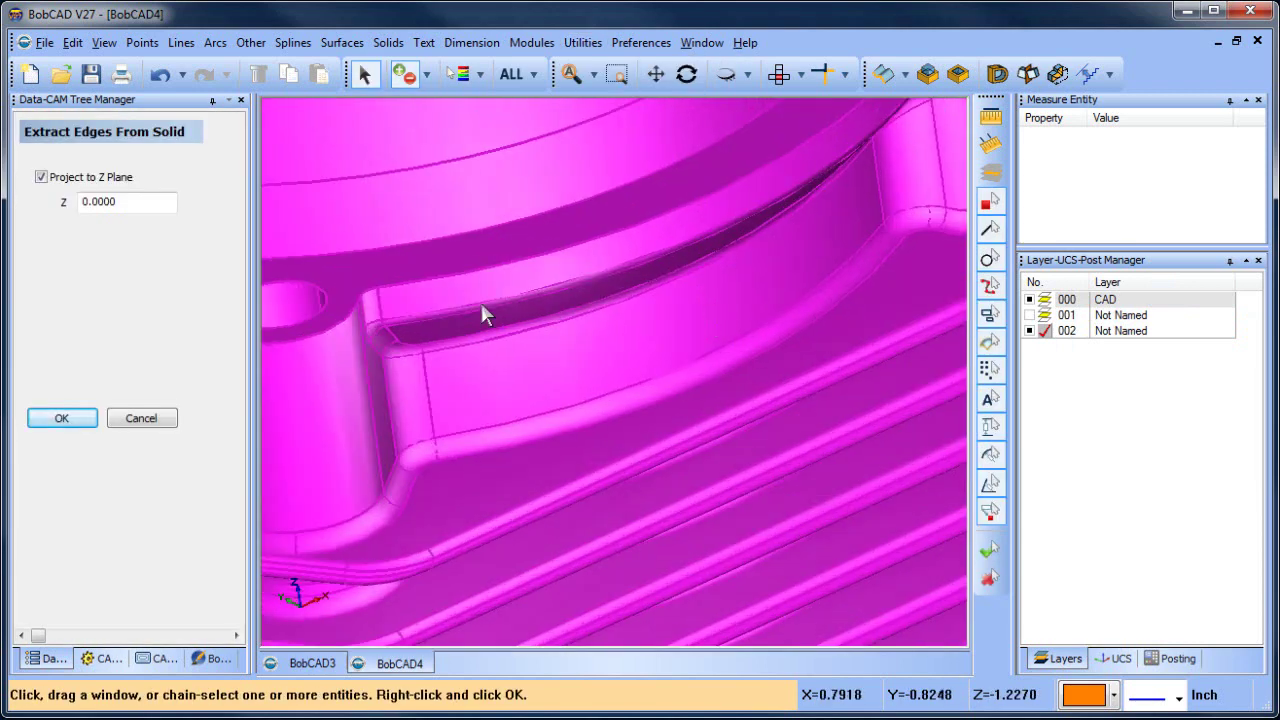
{"action": "scroll", "coordinate": [481, 305], "scroll_direction": "down", "scroll_amount": 10}
With Project to Z Plane off, extract all edges of the cylinder solid, then hide the solid.
{"action": "left_click", "coordinate": [41, 177]}
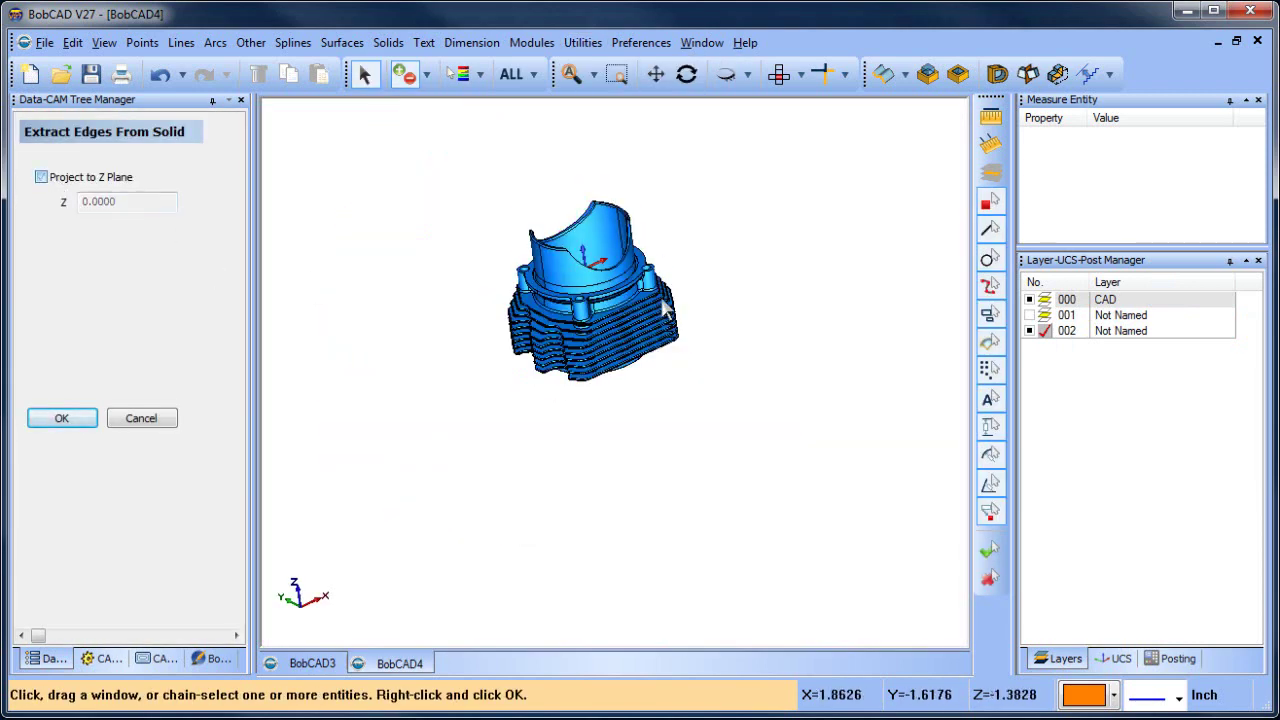
{"action": "left_click", "coordinate": [660, 298]}
{"action": "right_click", "coordinate": [751, 243]}
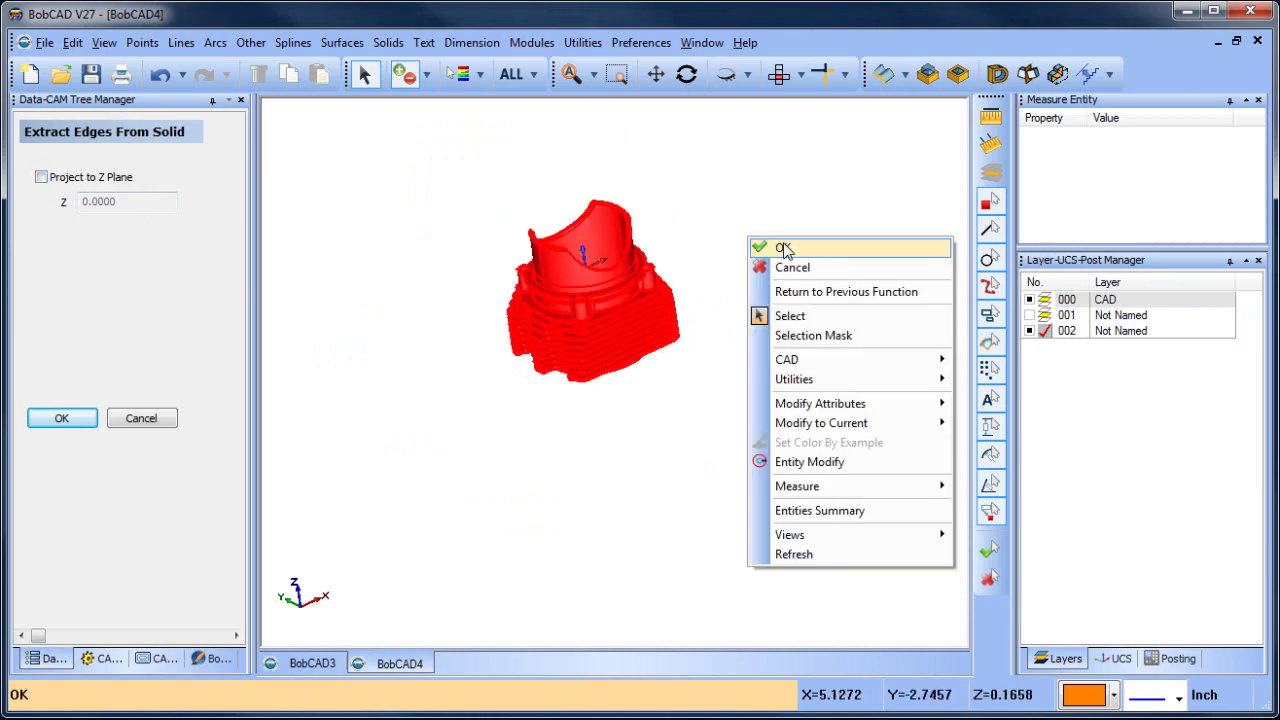
{"action": "left_click", "coordinate": [784, 249]}
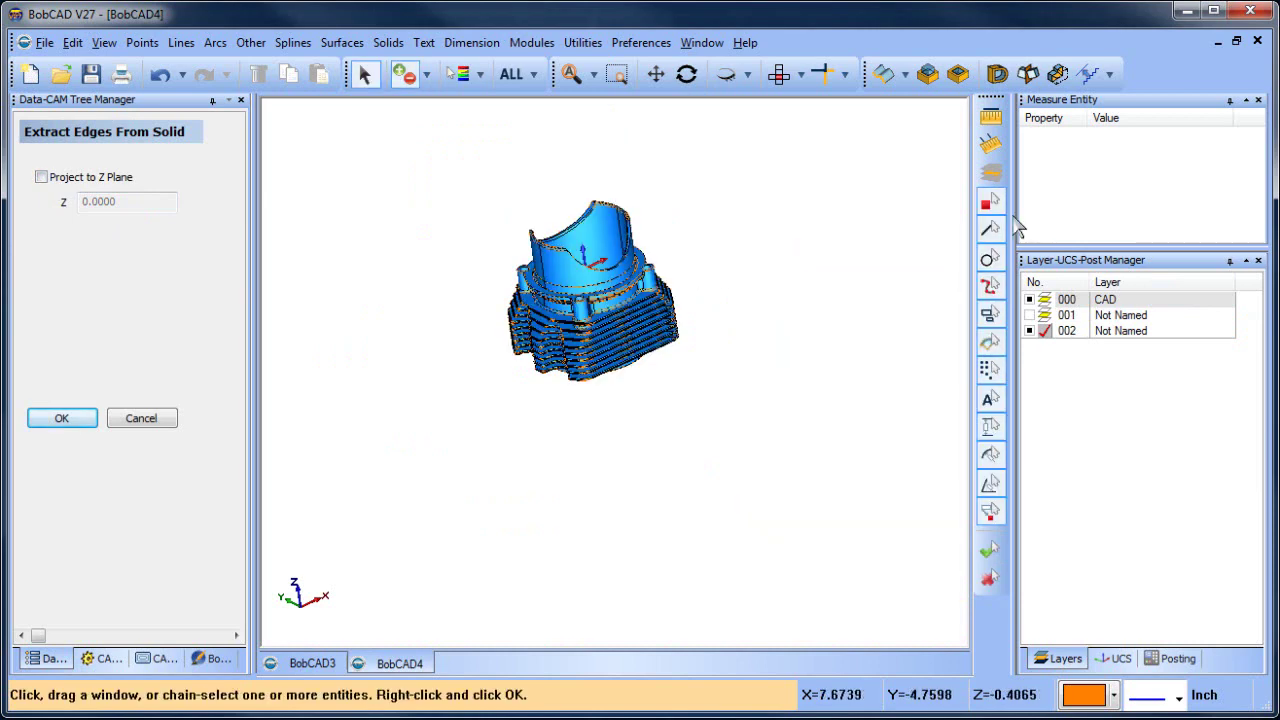
{"action": "left_click", "coordinate": [1030, 299]}
{"action": "scroll", "coordinate": [674, 260], "scroll_direction": "up", "scroll_amount": 2}
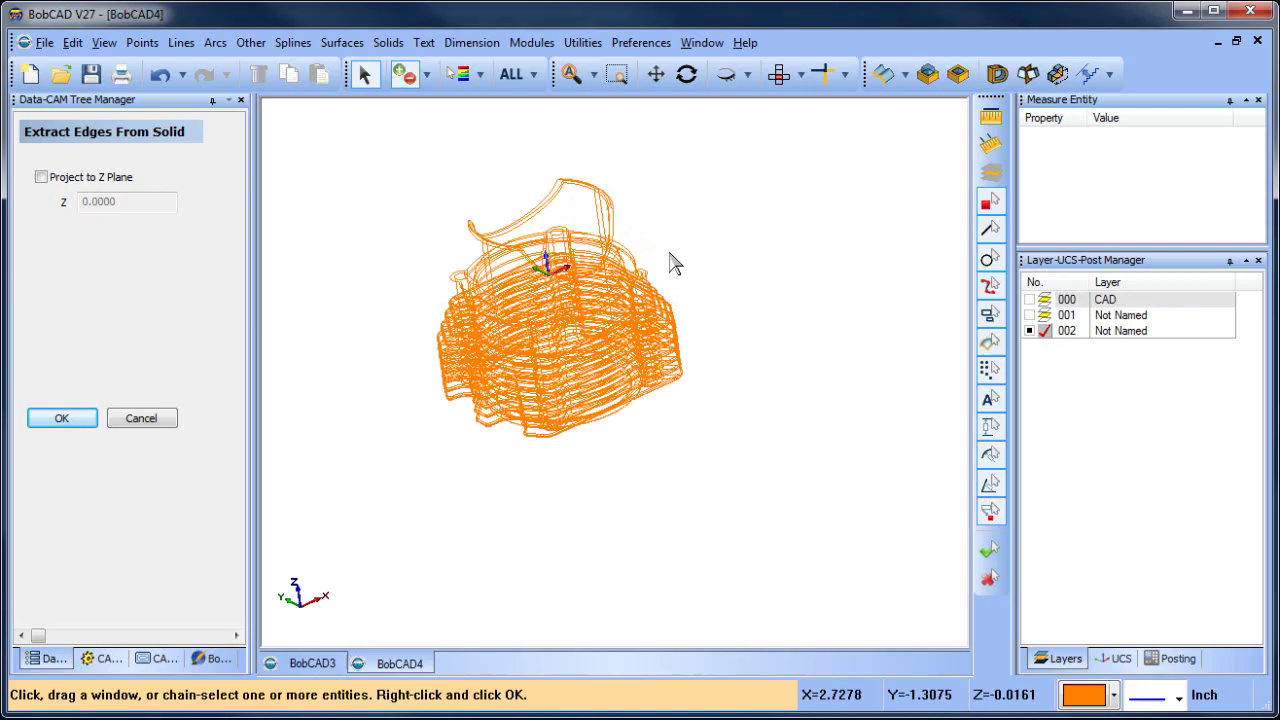
{"action": "scroll", "coordinate": [526, 383], "scroll_direction": "up", "scroll_amount": 3}
{"action": "middle_click_drag", "start_coordinate": [526, 383], "coordinate": [554, 346]}
{"action": "middle_click_drag", "start_coordinate": [693, 435], "coordinate": [691, 392]}
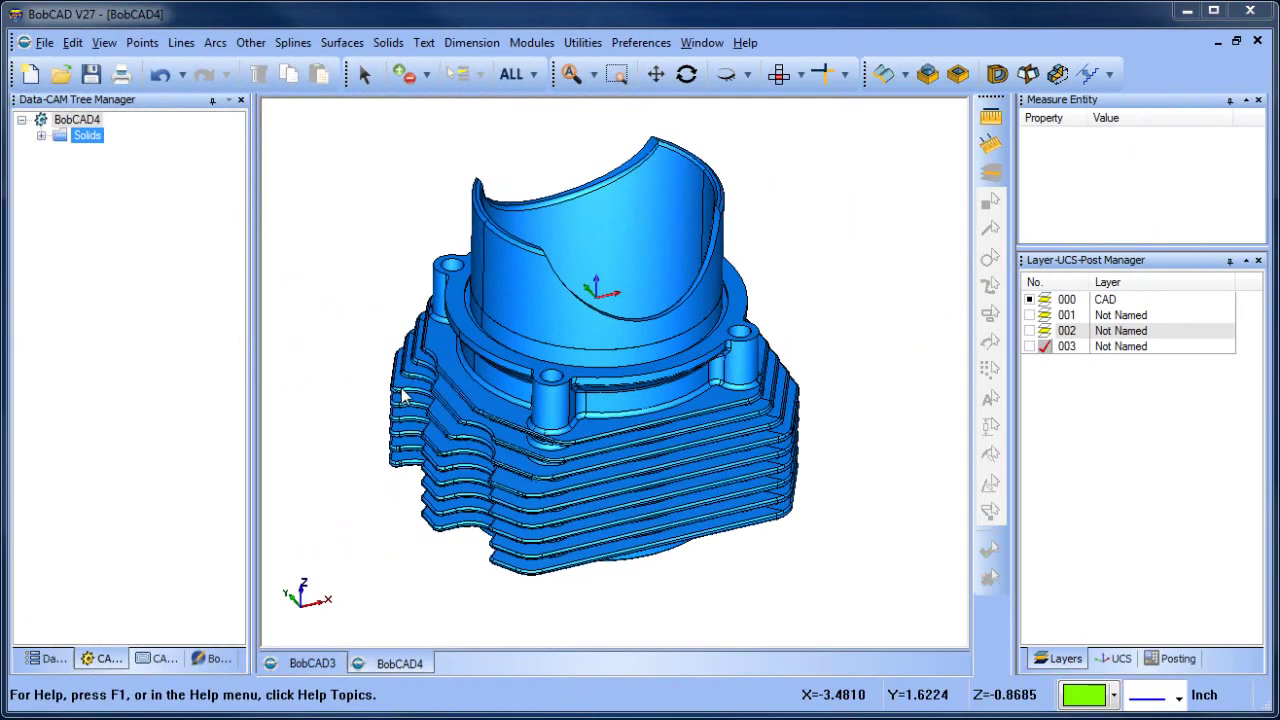
On layer 003, generate a Section View wireframe using the Front (X/Z) plane.
{"action": "left_click", "coordinate": [1029, 346]}
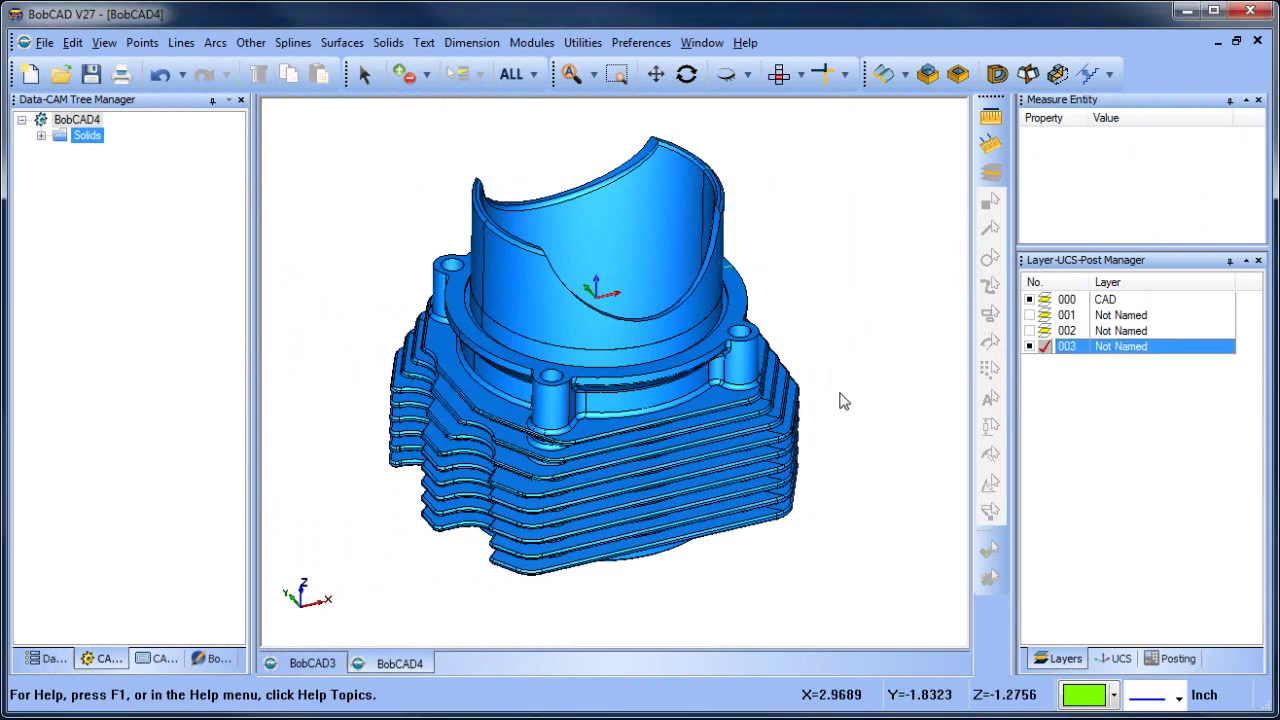
{"action": "left_click", "coordinate": [104, 42]}
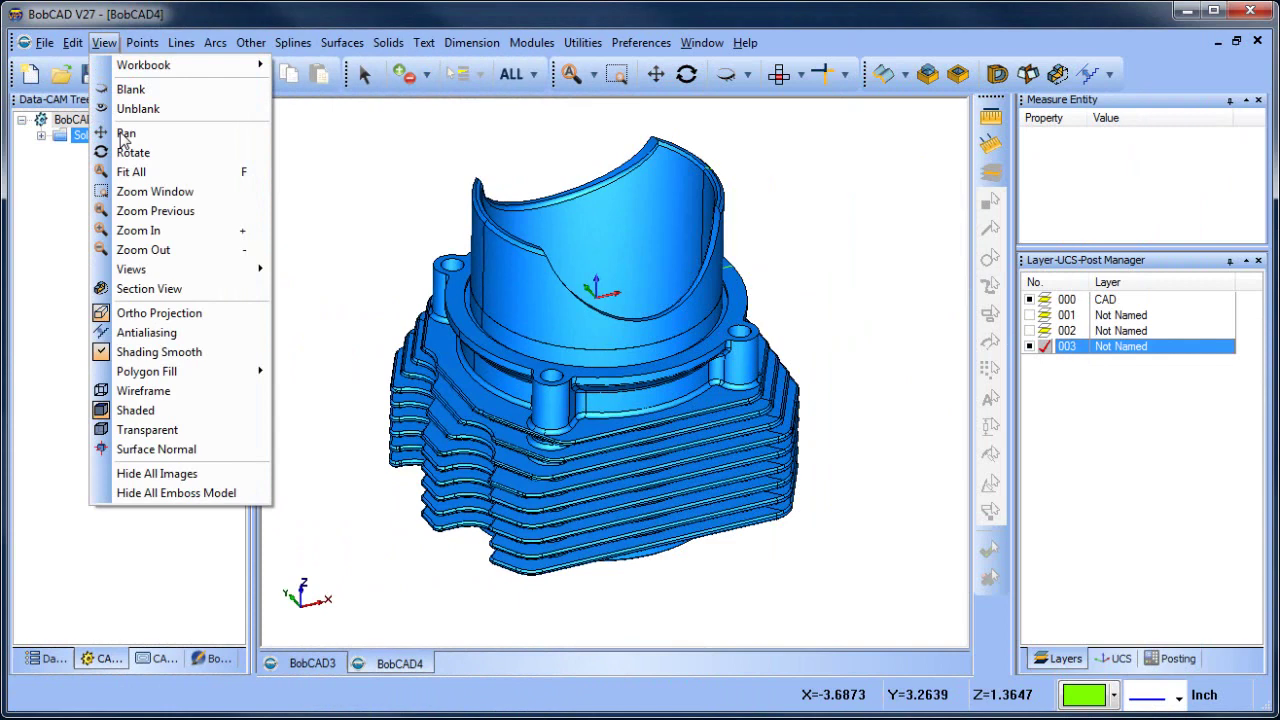
{"action": "left_click", "coordinate": [201, 290]}
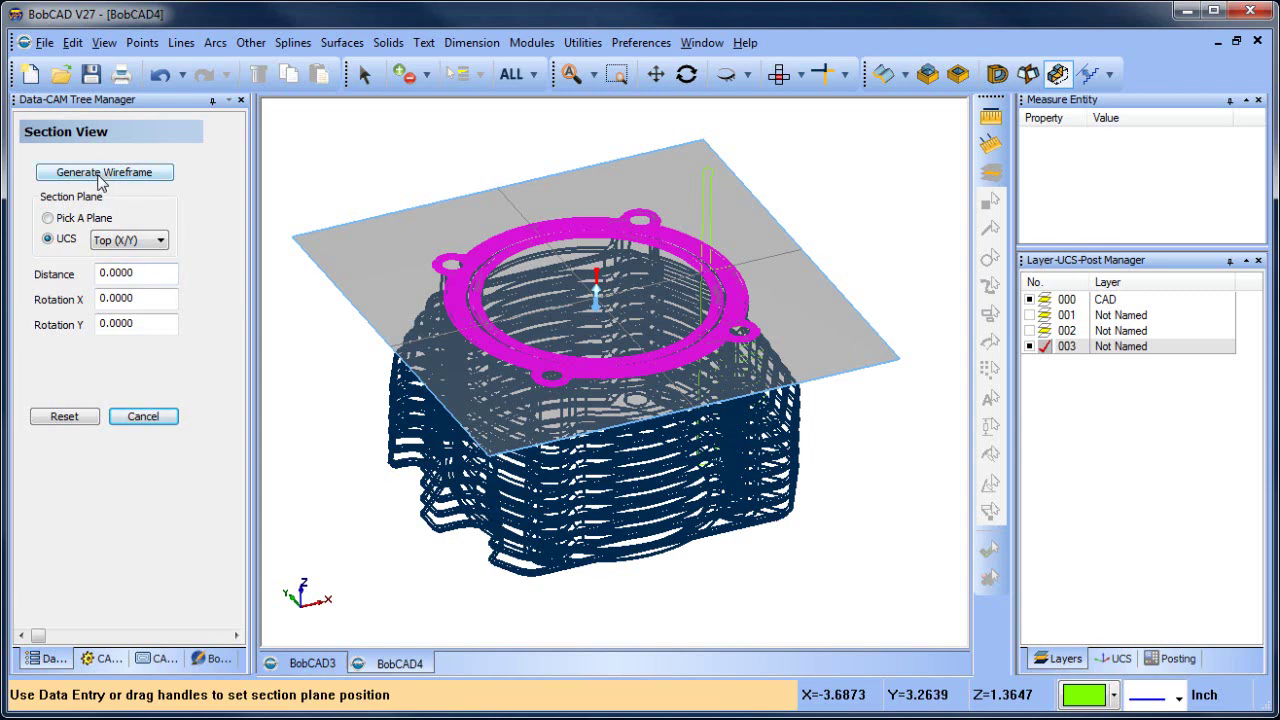
{"action": "left_click", "coordinate": [148, 241]}
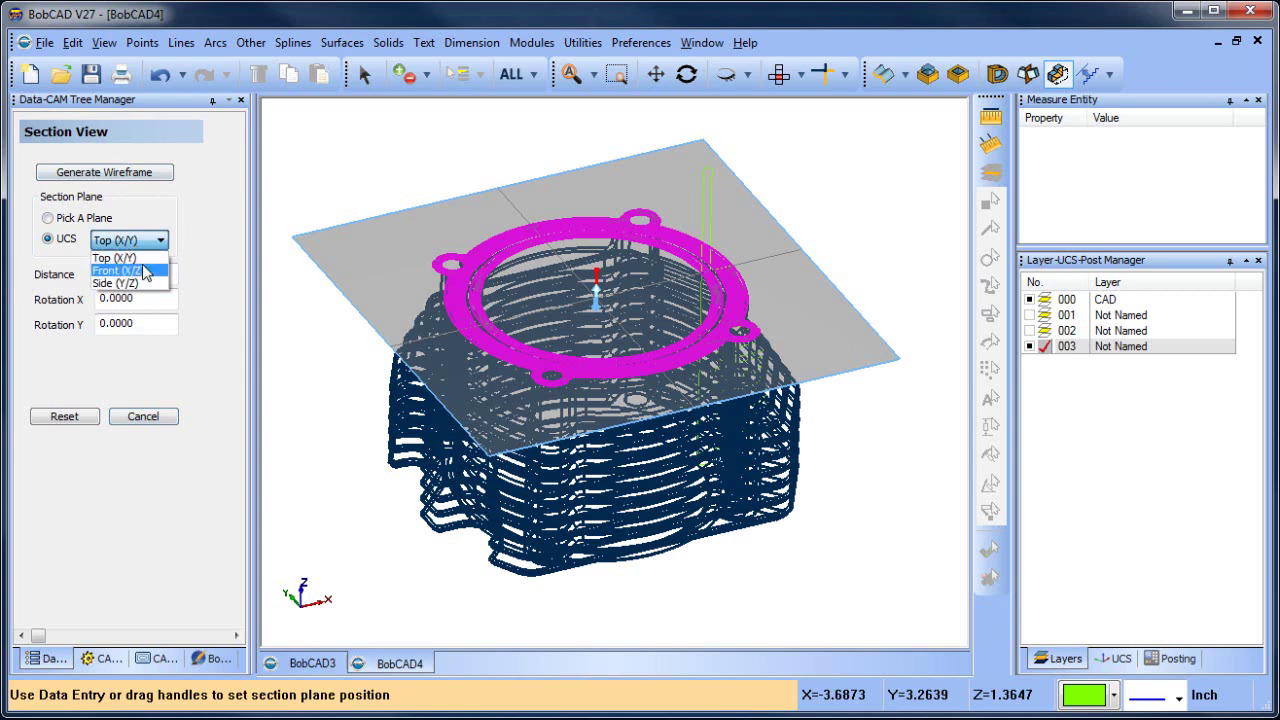
{"action": "left_click", "coordinate": [145, 268]}
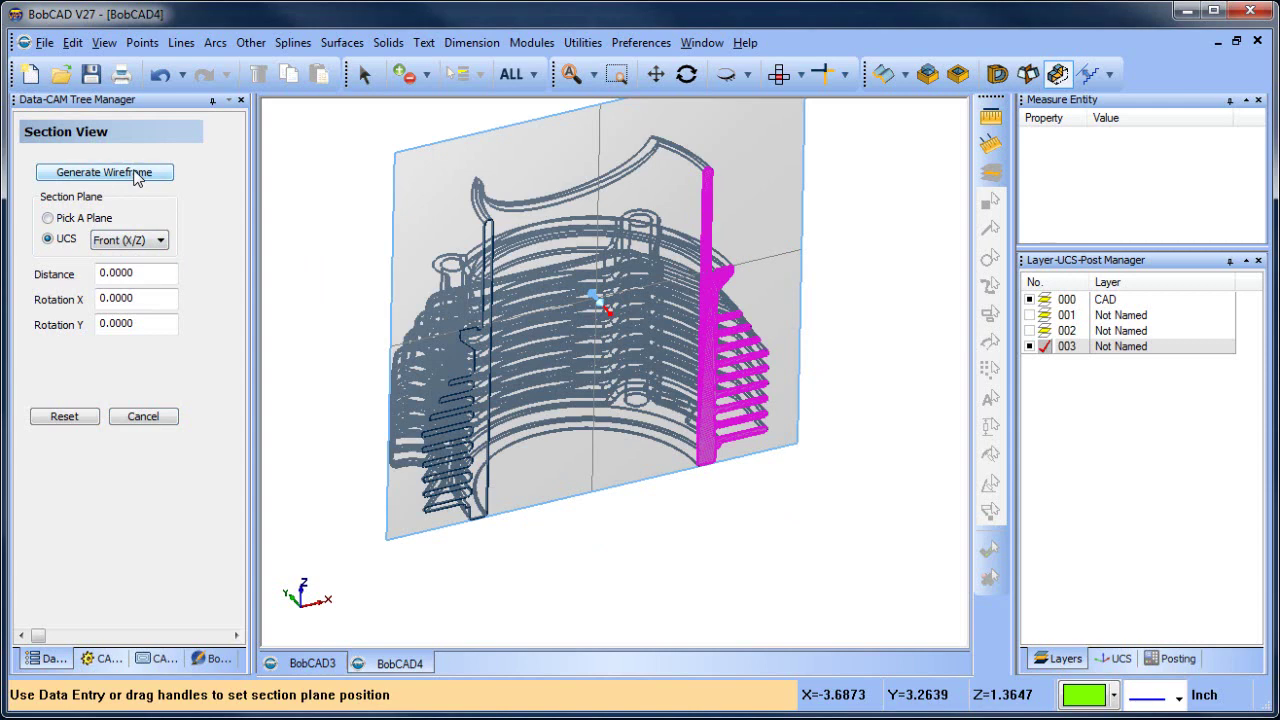
{"action": "left_click", "coordinate": [143, 416]}
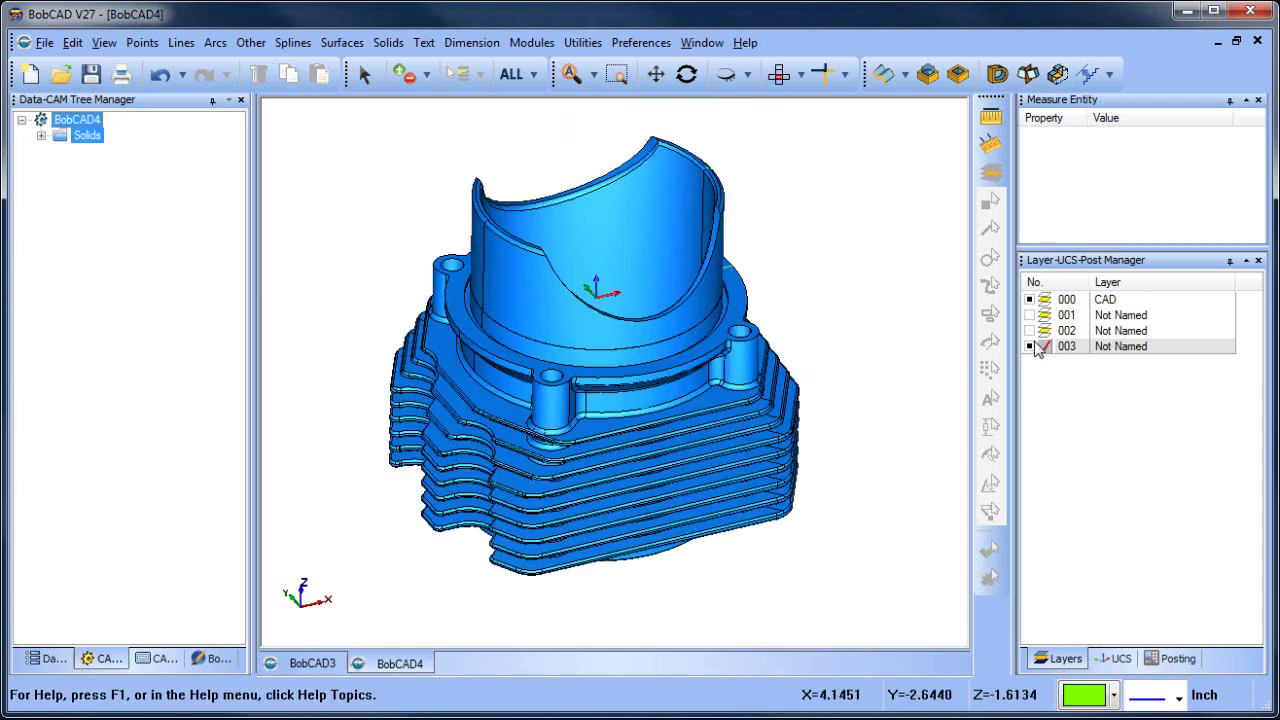
Hide layer 000 and zoom in on the green section profile in Front view.
{"action": "left_click", "coordinate": [1030, 299]}
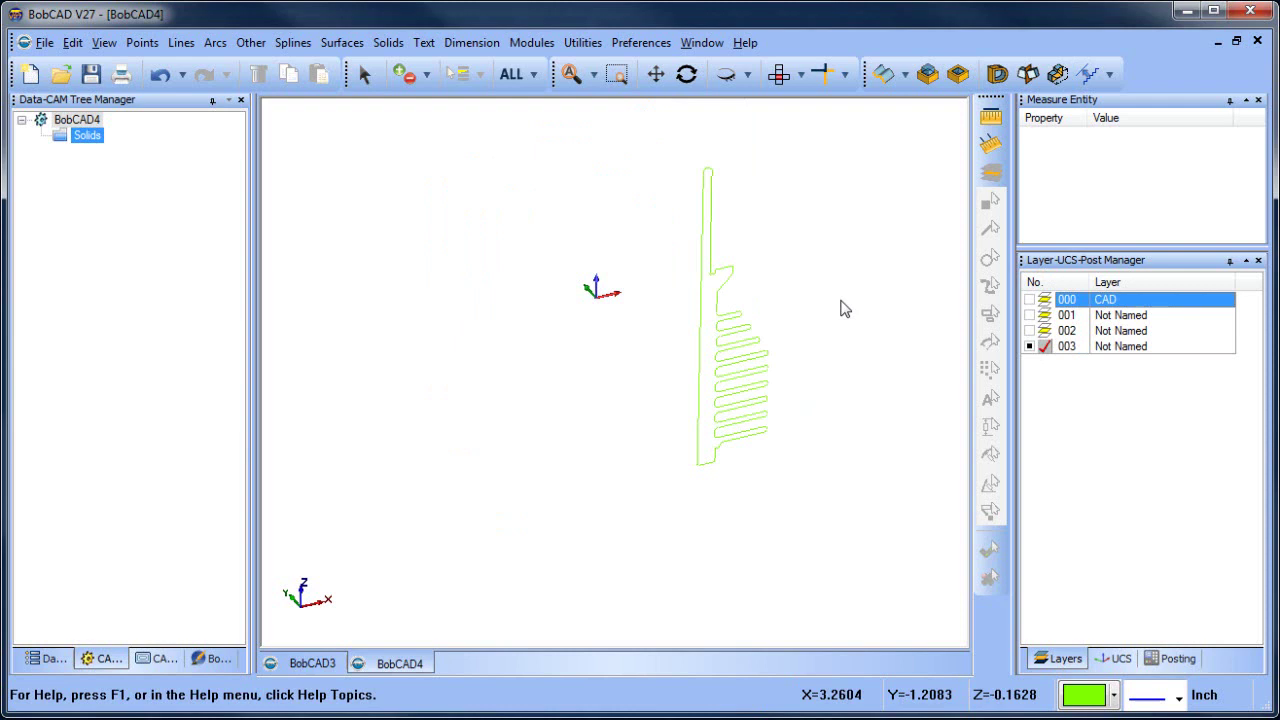
{"action": "left_click", "coordinate": [801, 74]}
{"action": "left_click", "coordinate": [800, 117]}
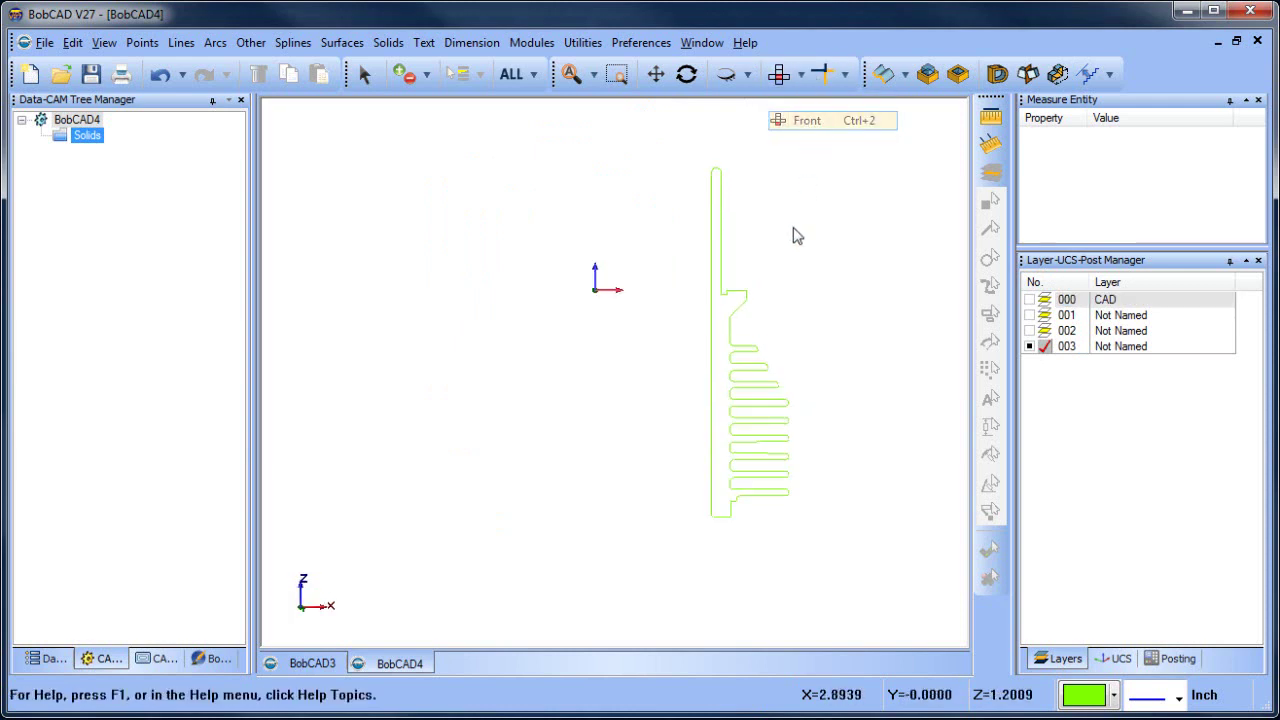
{"action": "scroll", "coordinate": [734, 400], "scroll_direction": "up", "scroll_amount": 1}
{"action": "scroll", "coordinate": [706, 369], "scroll_direction": "up", "scroll_amount": 3}
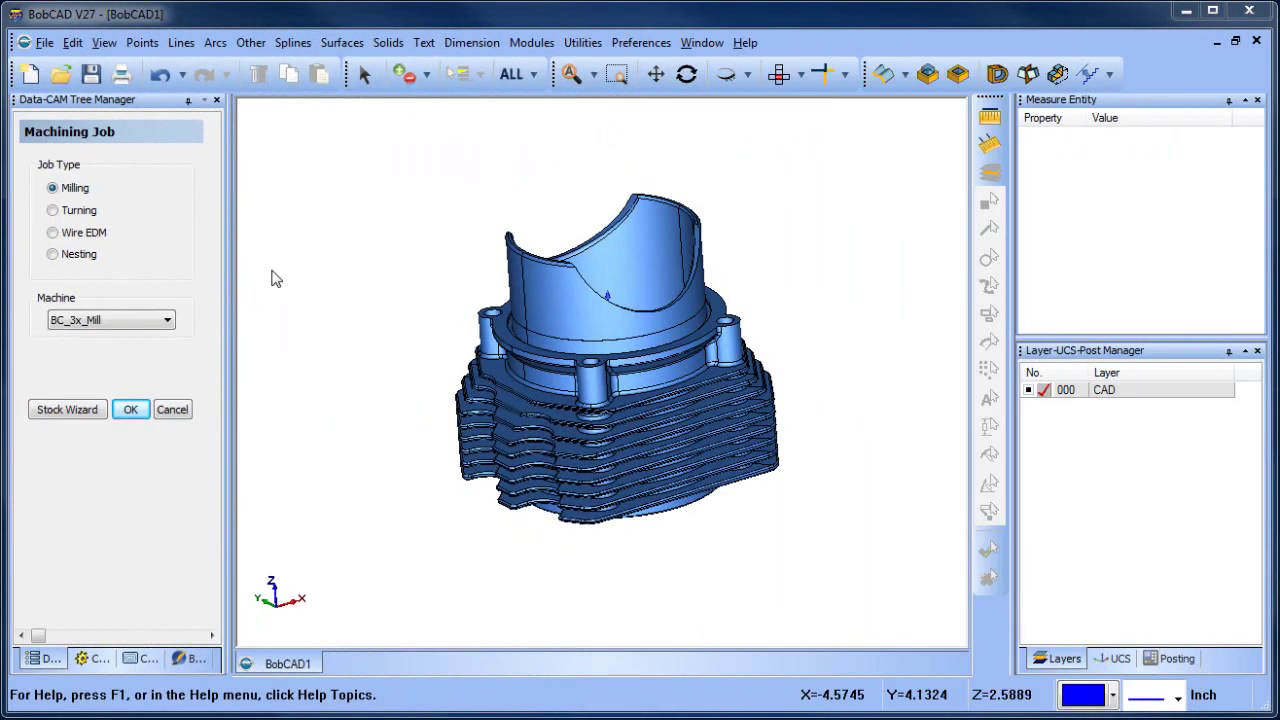
Cancel the pending command and add a new layer 001.
{"action": "right_click", "coordinate": [396, 162]}
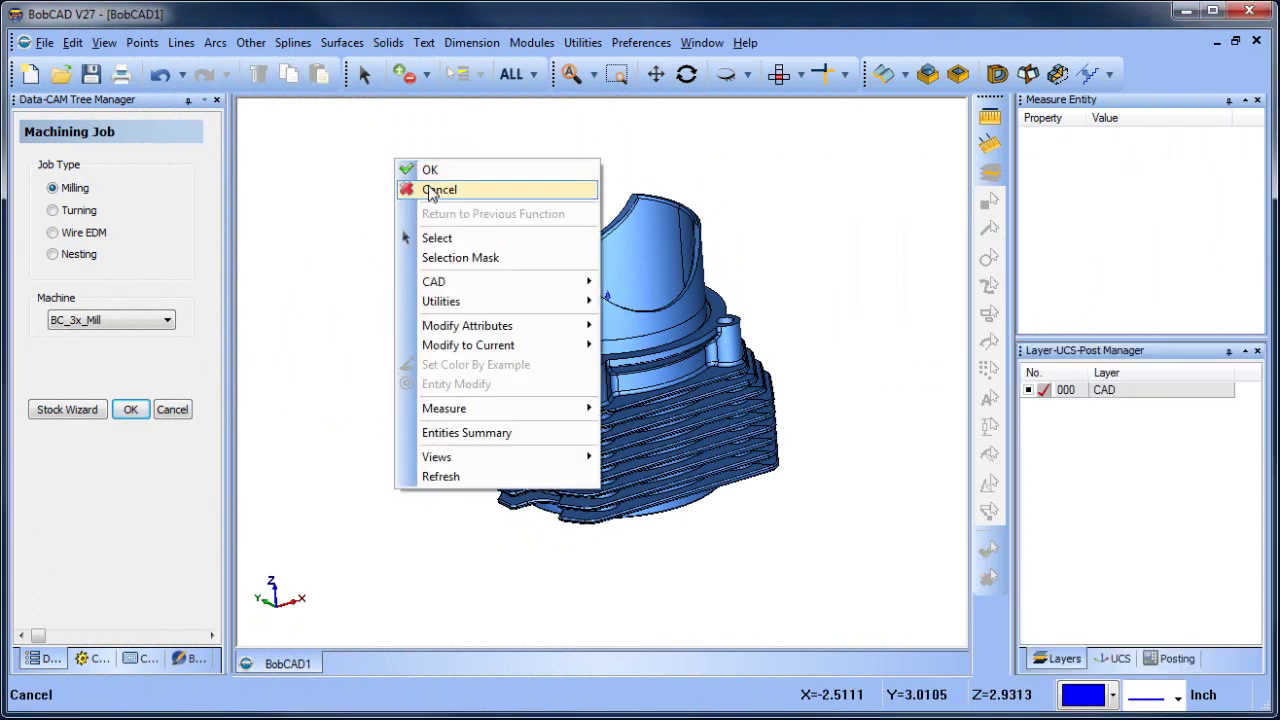
{"action": "left_click", "coordinate": [430, 192]}
{"action": "right_click", "coordinate": [1137, 392]}
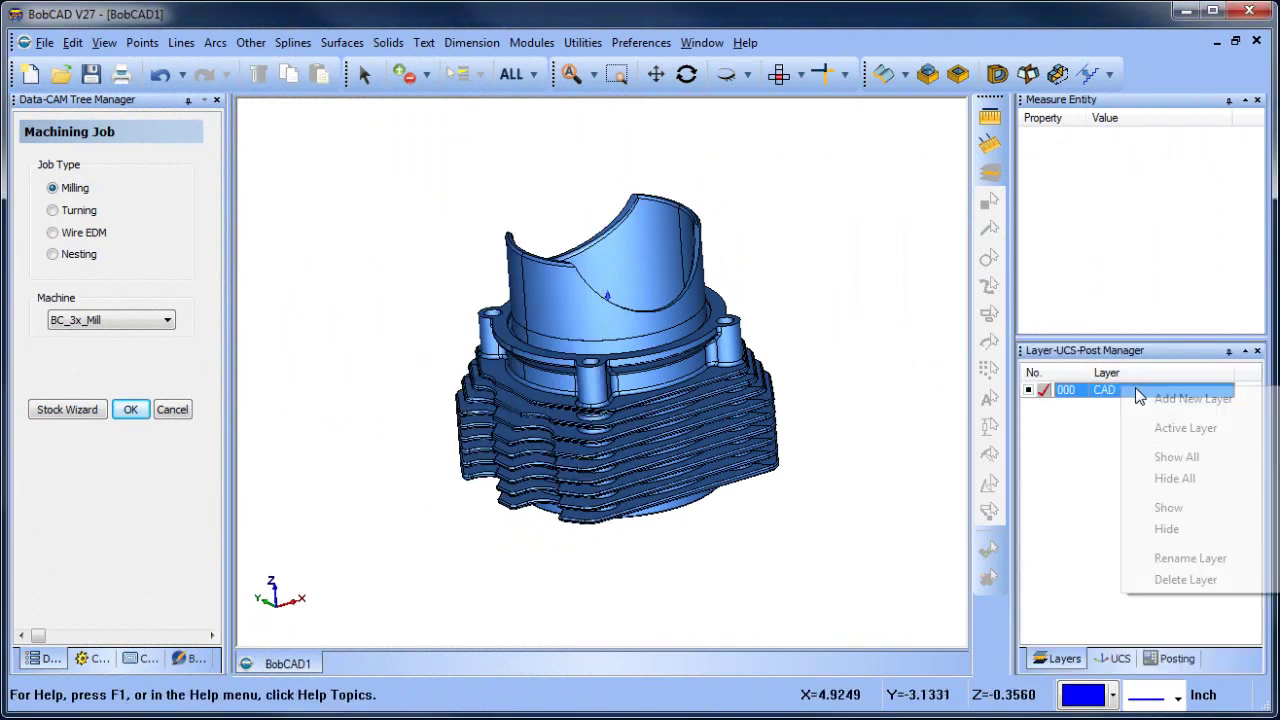
{"action": "left_click", "coordinate": [1150, 401]}
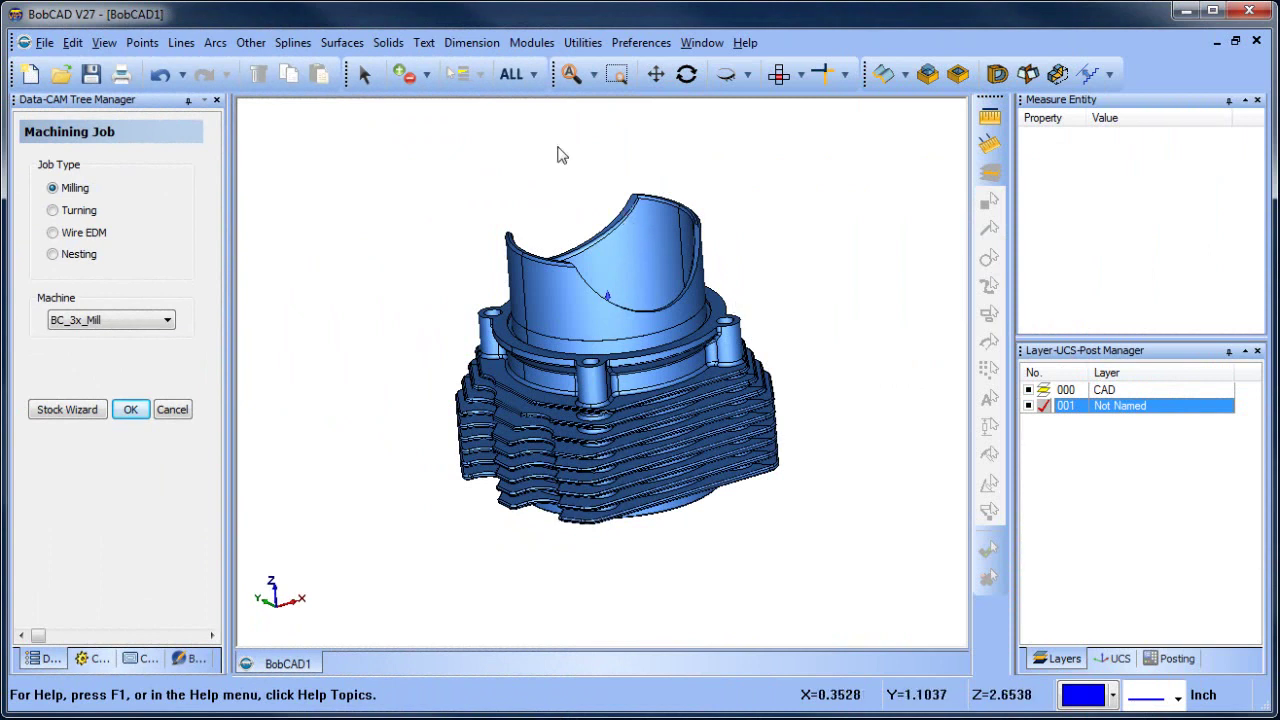
Create a radius 4 circular plane at origin 0,0,0 through the cylinder.
{"action": "left_click", "coordinate": [343, 44]}
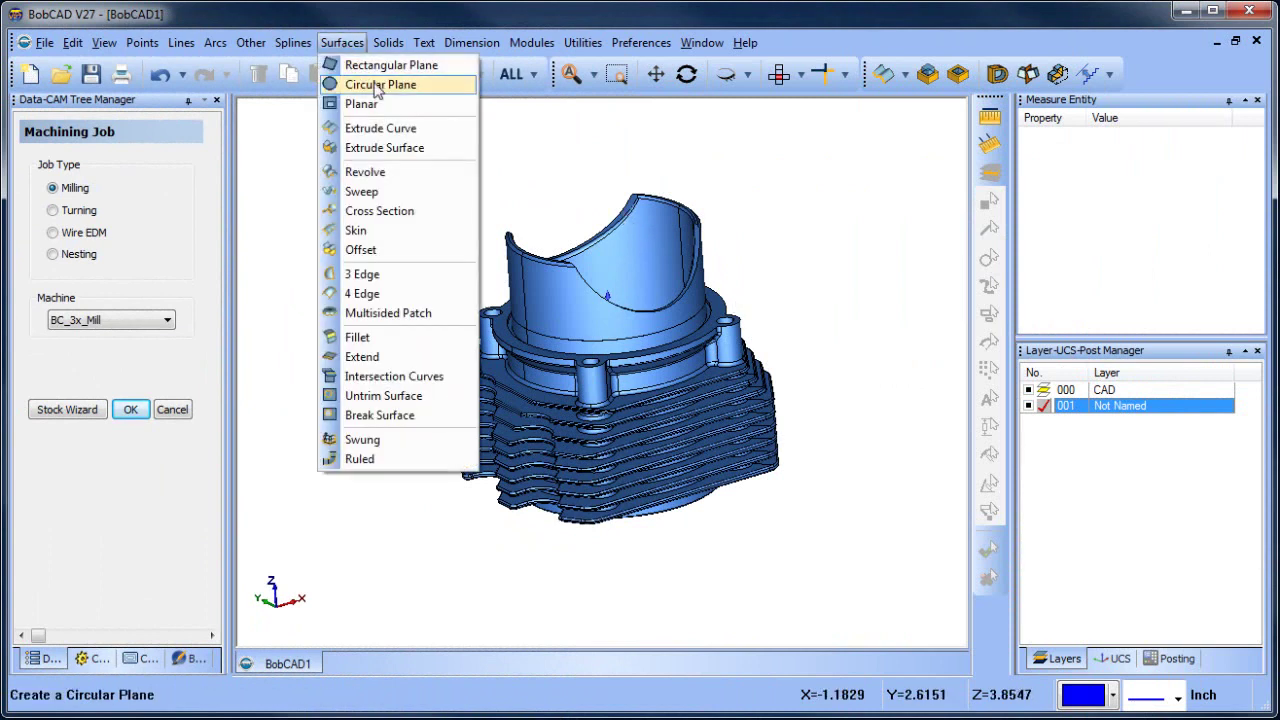
{"action": "left_click", "coordinate": [371, 84]}
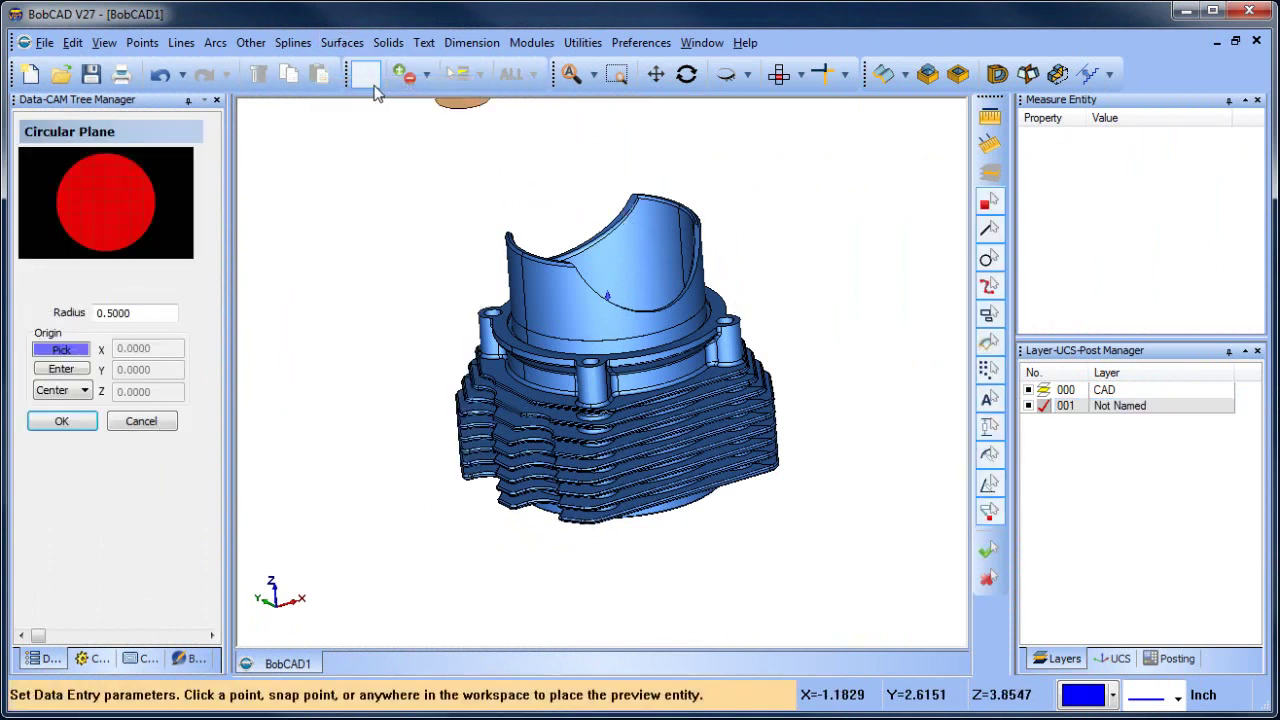
{"action": "left_click", "coordinate": [61, 369]}
{"action": "double_click", "coordinate": [164, 318]}
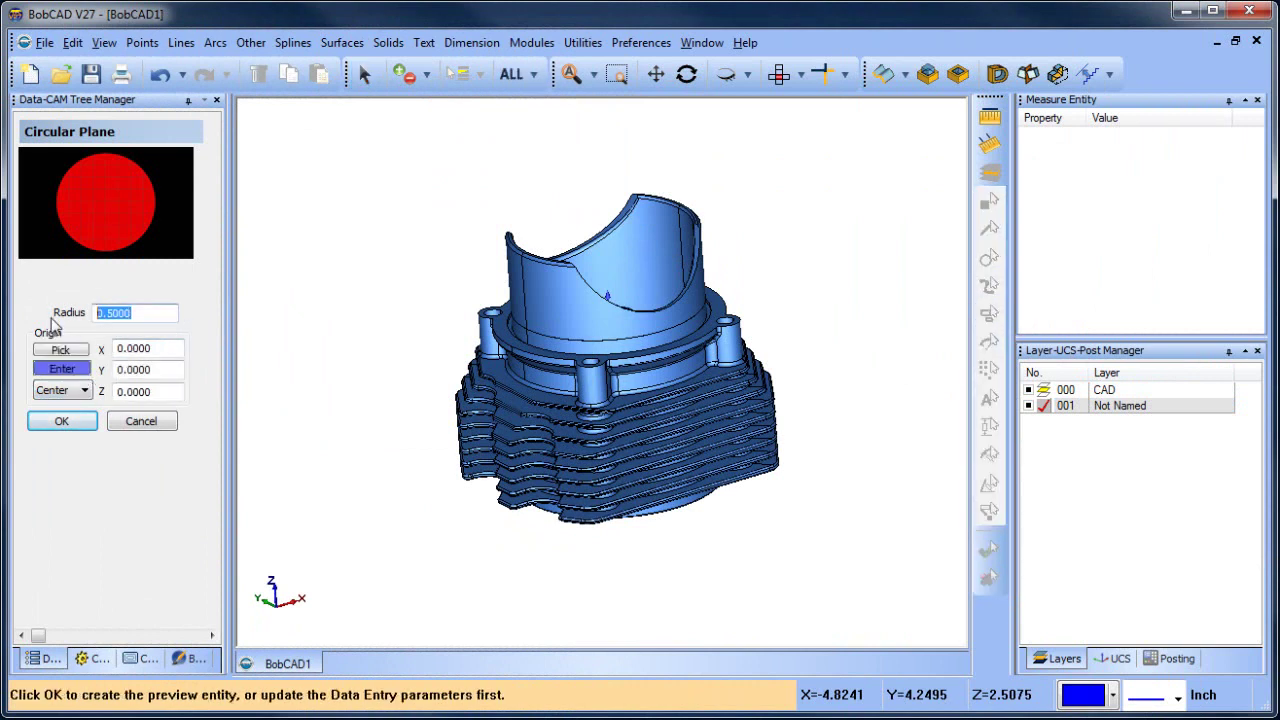
{"action": "type", "text": "4"}
{"action": "key", "text": "Return"}
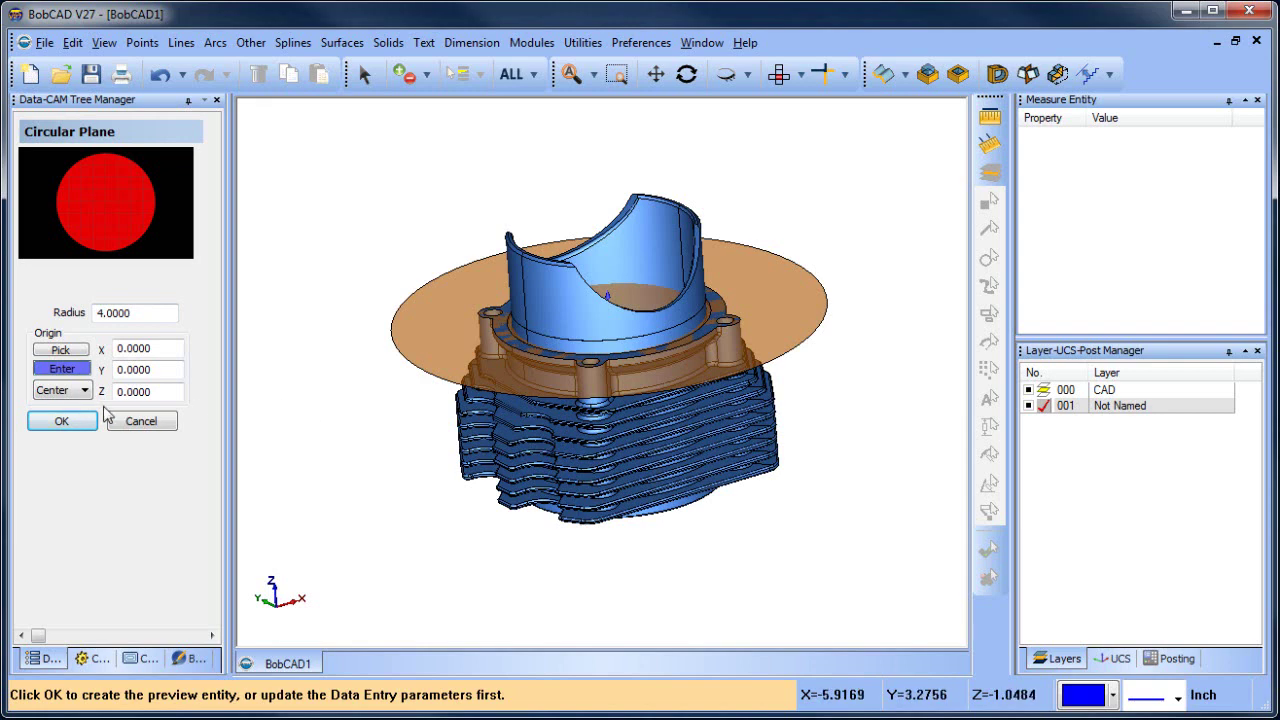
{"action": "left_click", "coordinate": [74, 424]}
{"action": "middle_click_drag", "start_coordinate": [430, 441], "coordinate": [877, 462]}
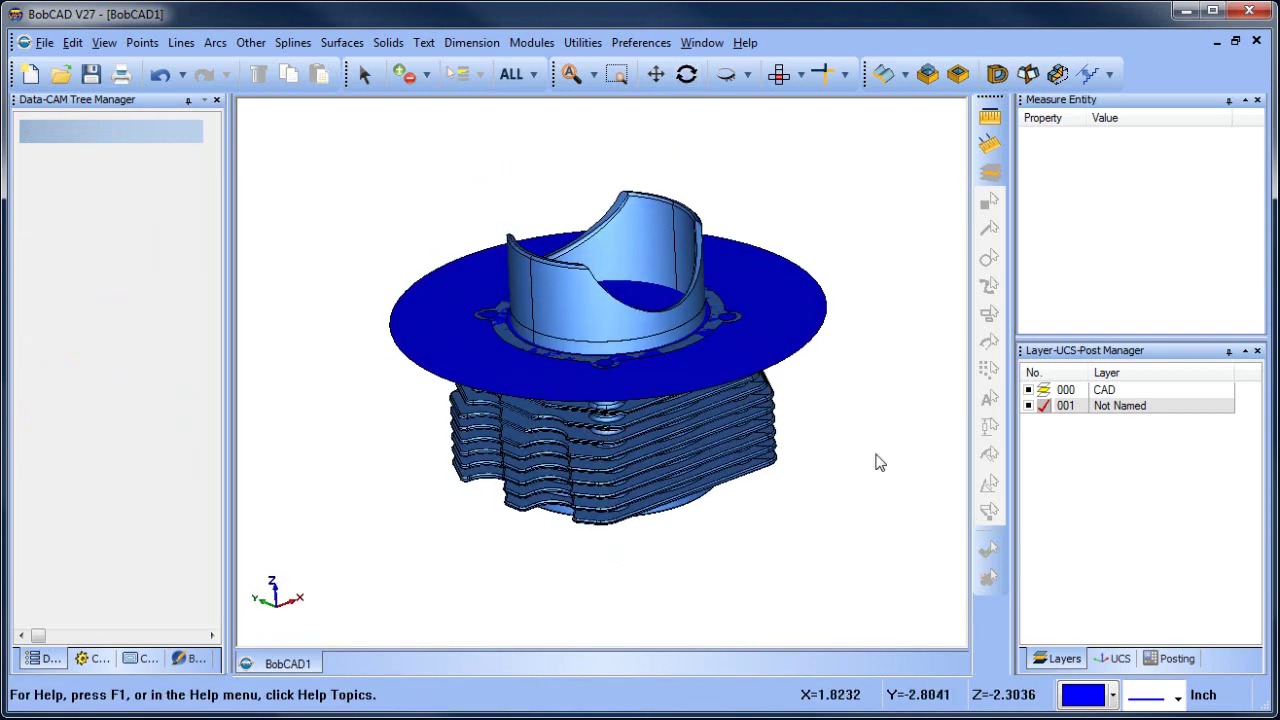
Add new layer 002 and set orange as the colour for new geometry.
{"action": "right_click", "coordinate": [1135, 410]}
{"action": "left_click", "coordinate": [1170, 420]}
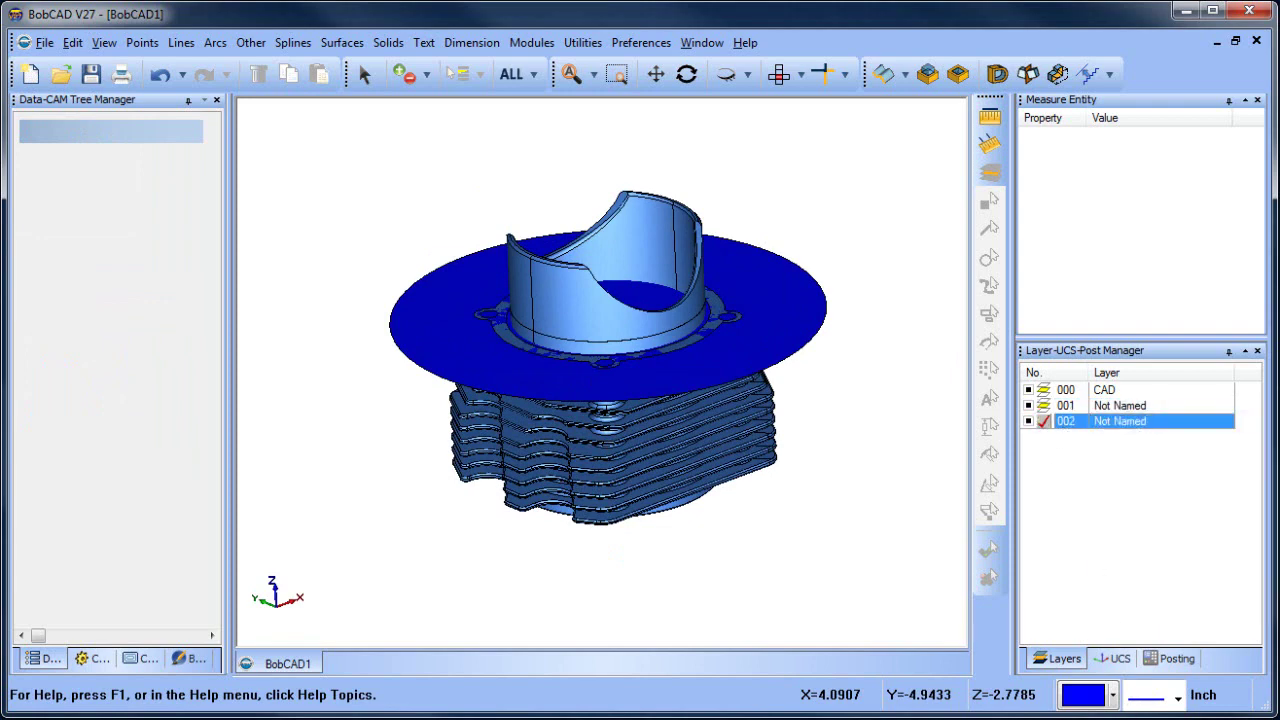
{"action": "left_click", "coordinate": [1112, 695]}
{"action": "left_click", "coordinate": [1110, 577]}
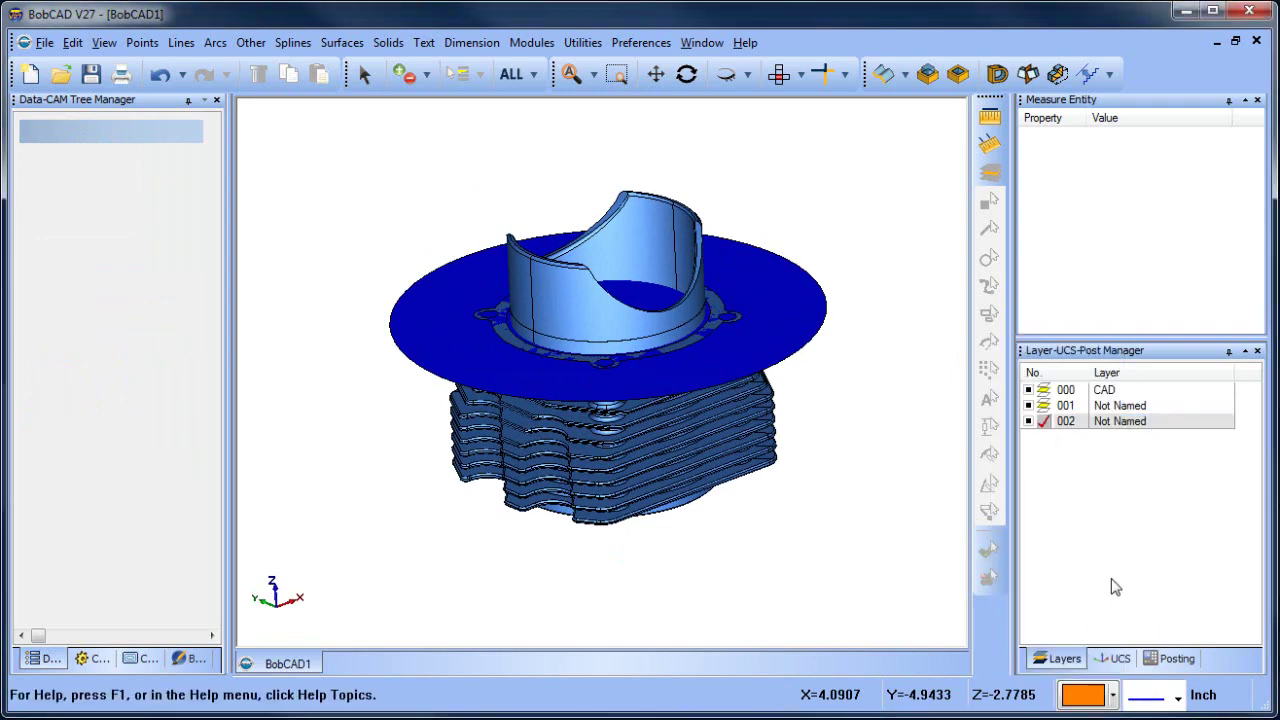
Generate Intersection Curves between the circular plane and the cylinder.
{"action": "left_click", "coordinate": [341, 45]}
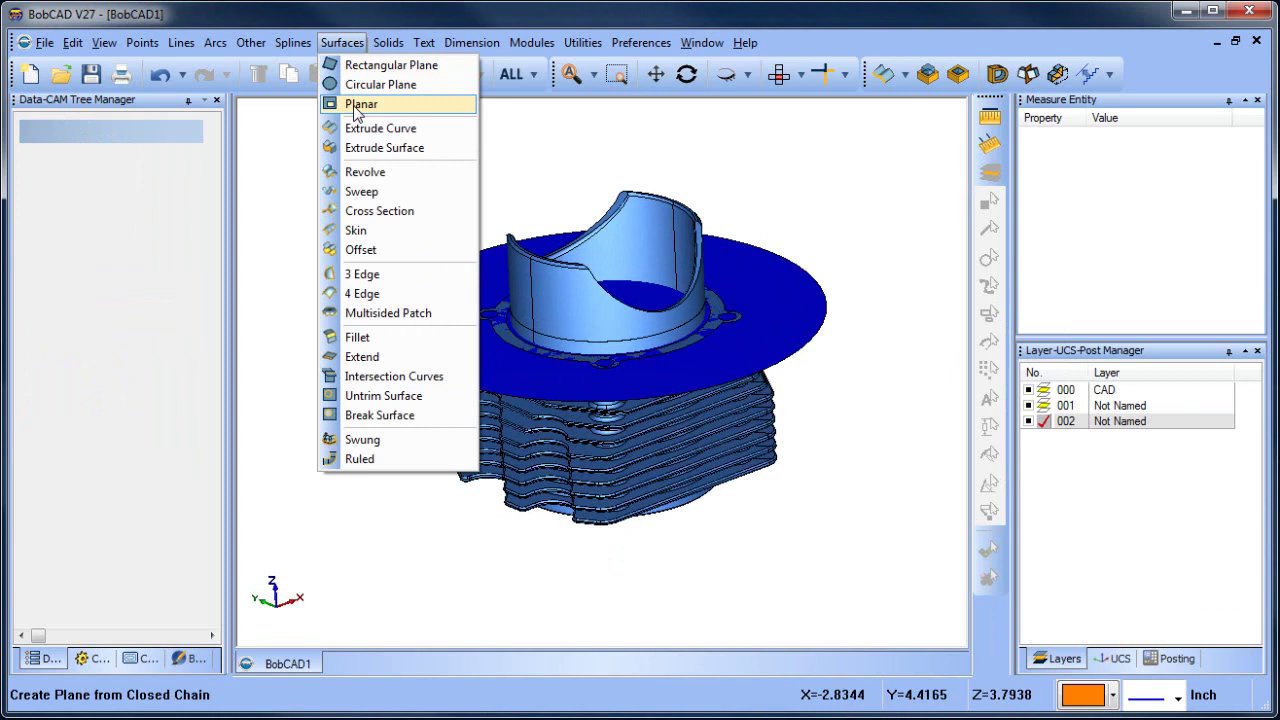
{"action": "left_click", "coordinate": [418, 376]}
{"action": "left_click", "coordinate": [425, 311]}
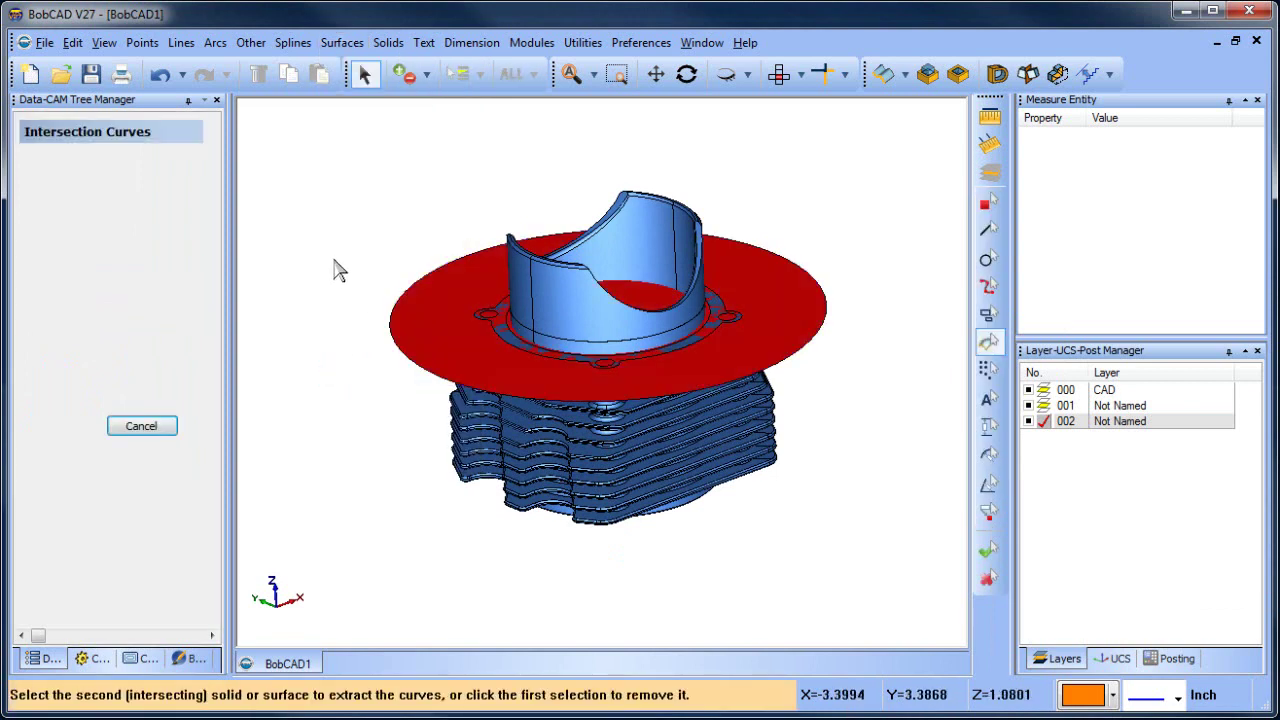
{"action": "left_click", "coordinate": [553, 289]}
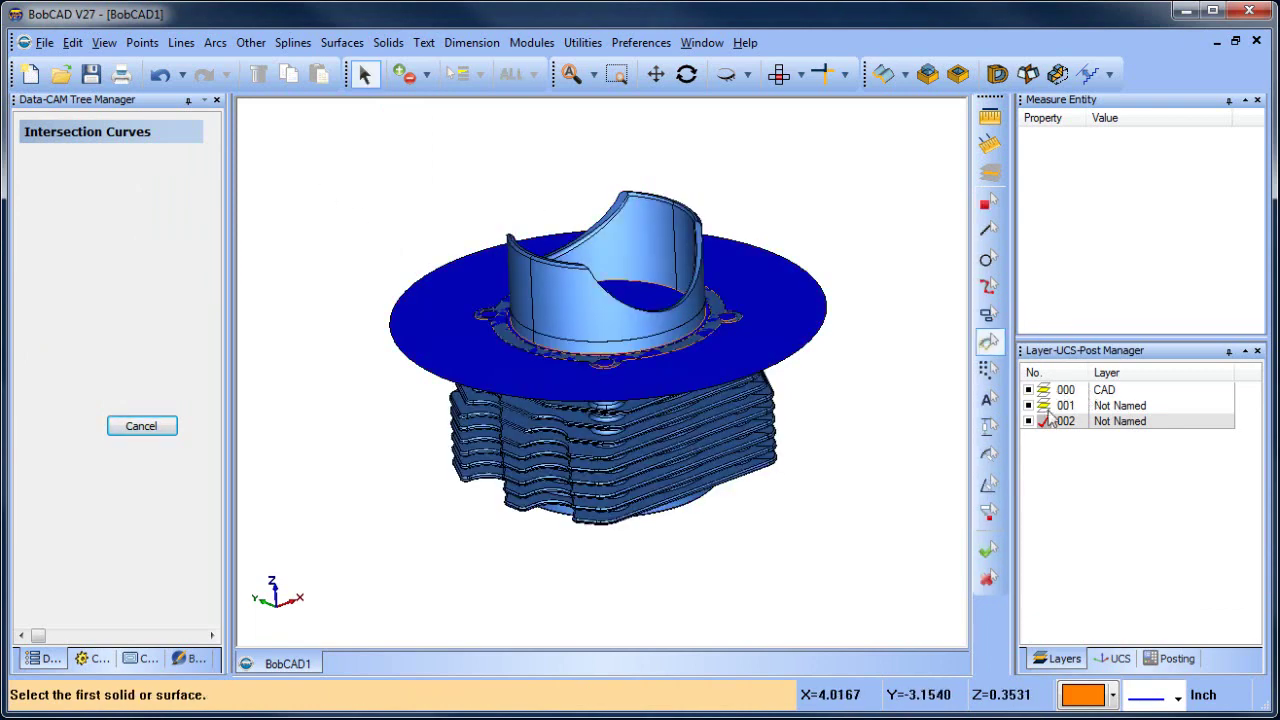
Hide the CAD and 001 layers to inspect the curves, end the command, then show both layers again.
{"action": "left_click", "coordinate": [1029, 390]}
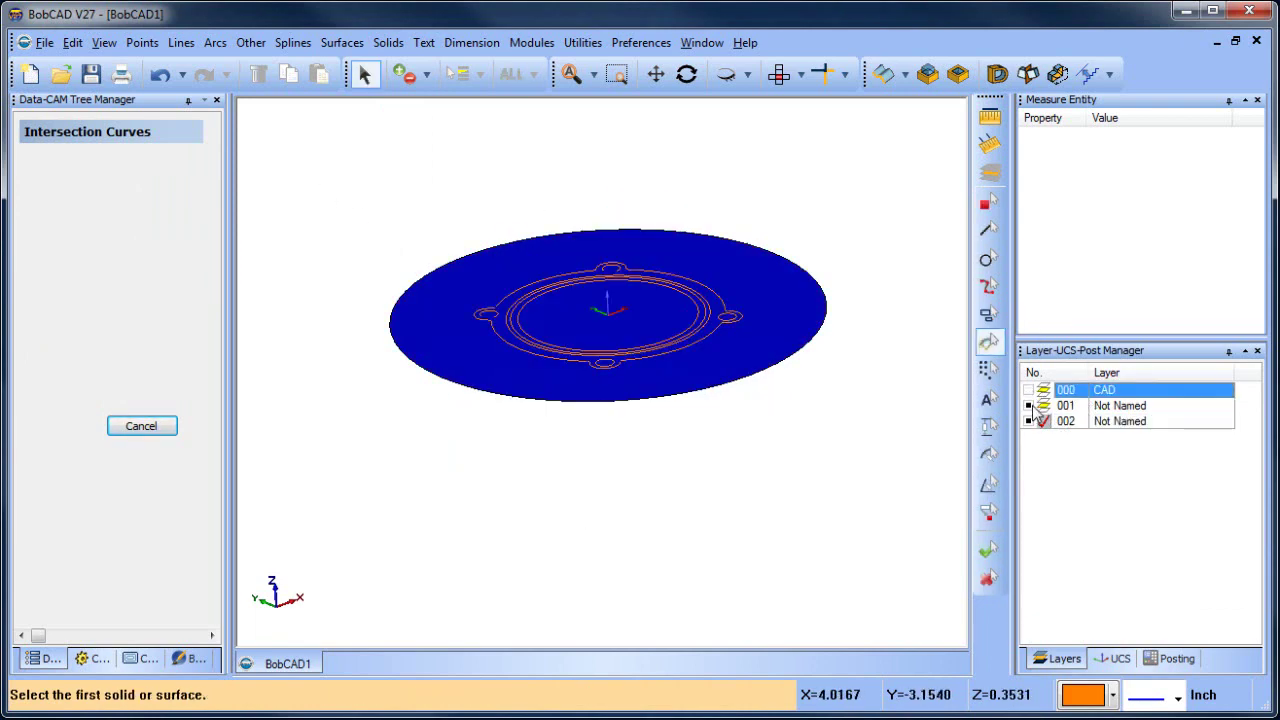
{"action": "left_click", "coordinate": [1029, 405]}
{"action": "middle_click_drag", "start_coordinate": [663, 374], "coordinate": [696, 265]}
{"action": "right_click", "coordinate": [696, 265]}
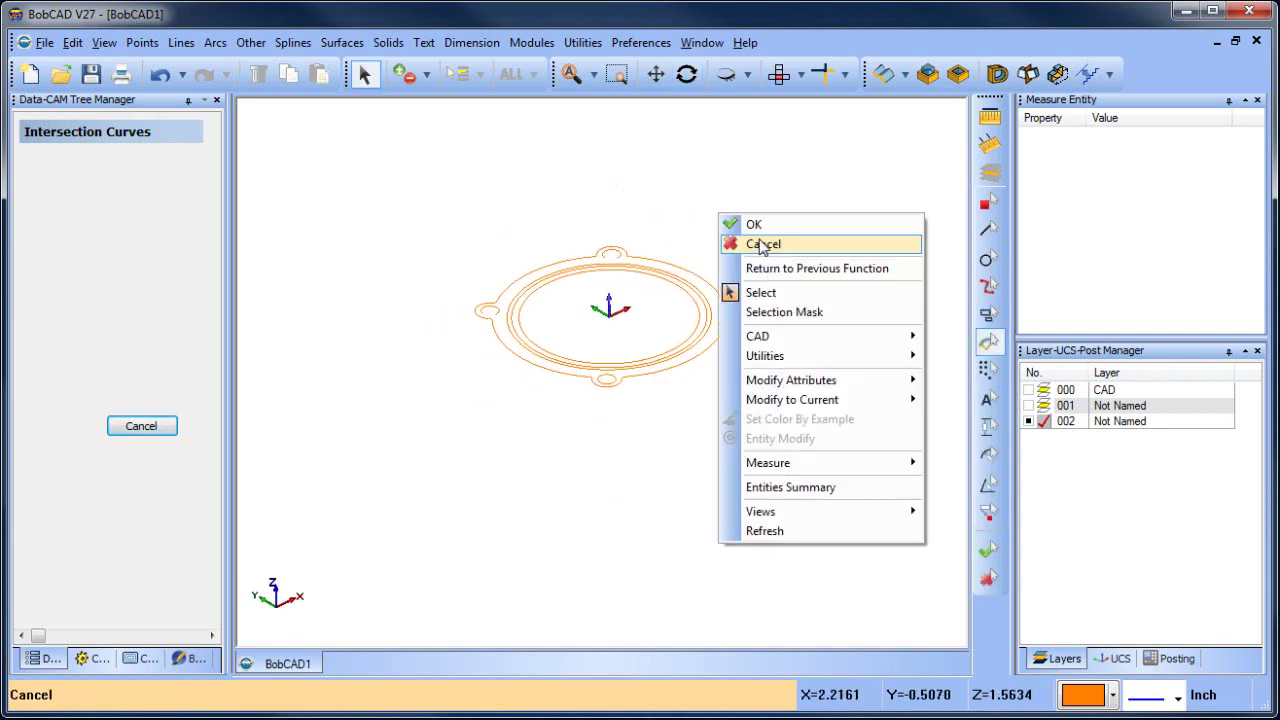
{"action": "left_click", "coordinate": [757, 250]}
{"action": "left_click", "coordinate": [1029, 390]}
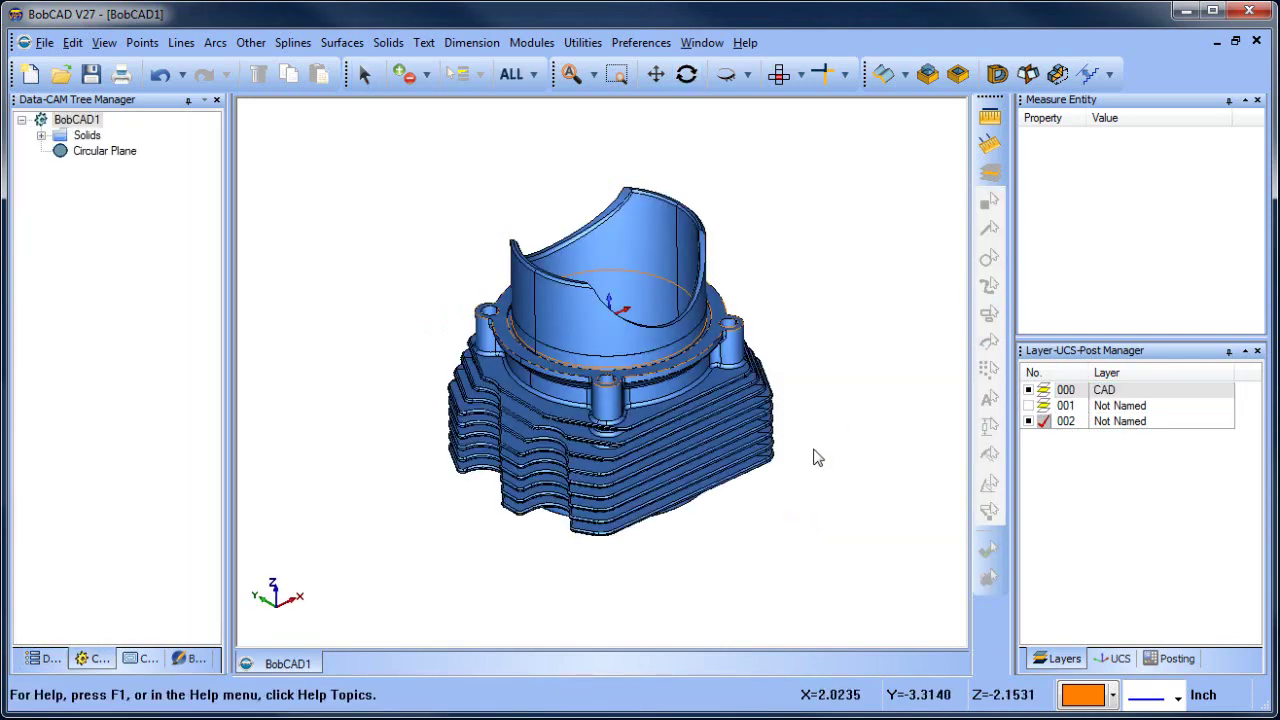
{"action": "middle_click_drag", "start_coordinate": [814, 457], "coordinate": [748, 423]}
{"action": "left_click", "coordinate": [1029, 405]}
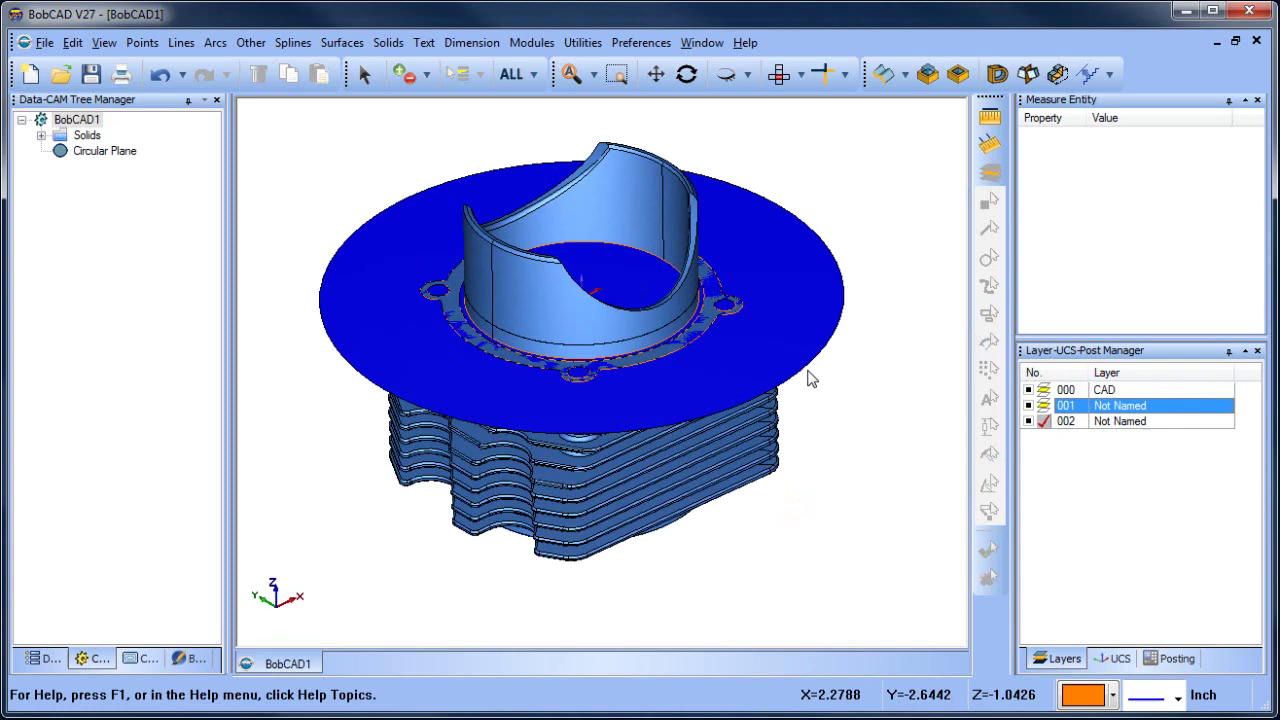
Translate a copy of the circular plane to End Z -1, one inch below the original.
{"action": "left_click", "coordinate": [583, 42]}
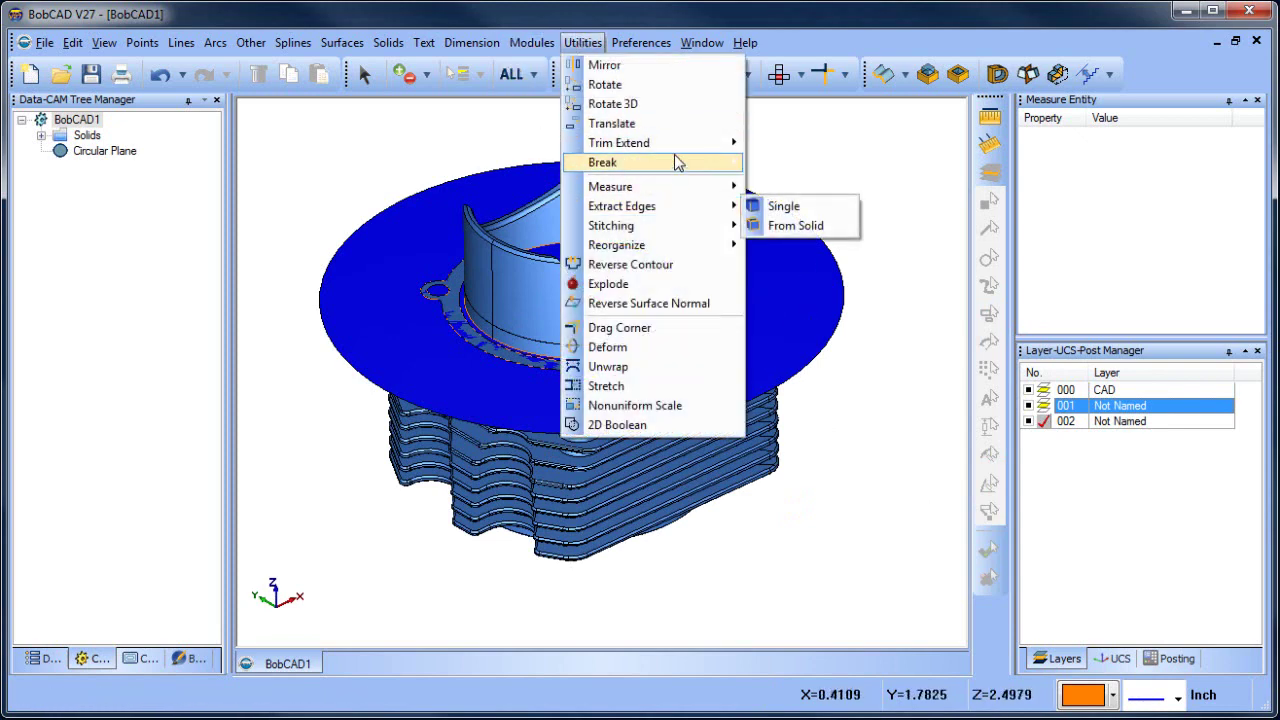
{"action": "left_click", "coordinate": [611, 123]}
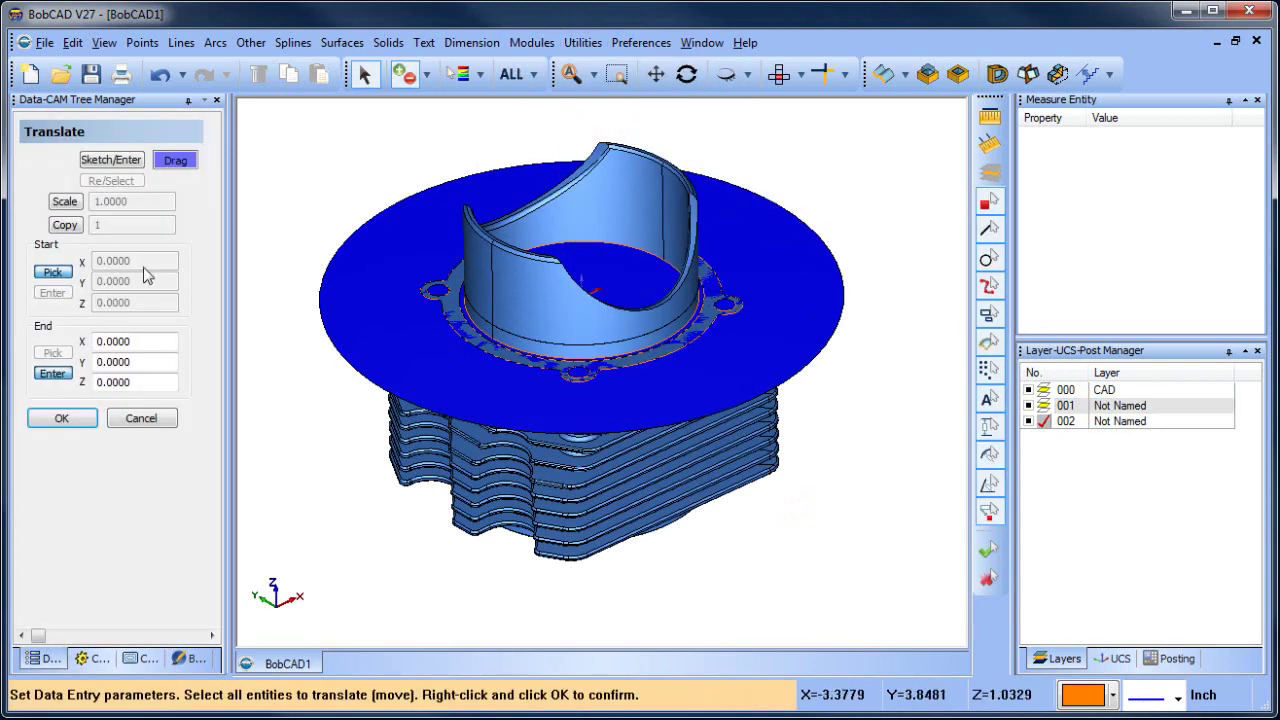
{"action": "left_click", "coordinate": [65, 225]}
{"action": "type", "text": "-1"}
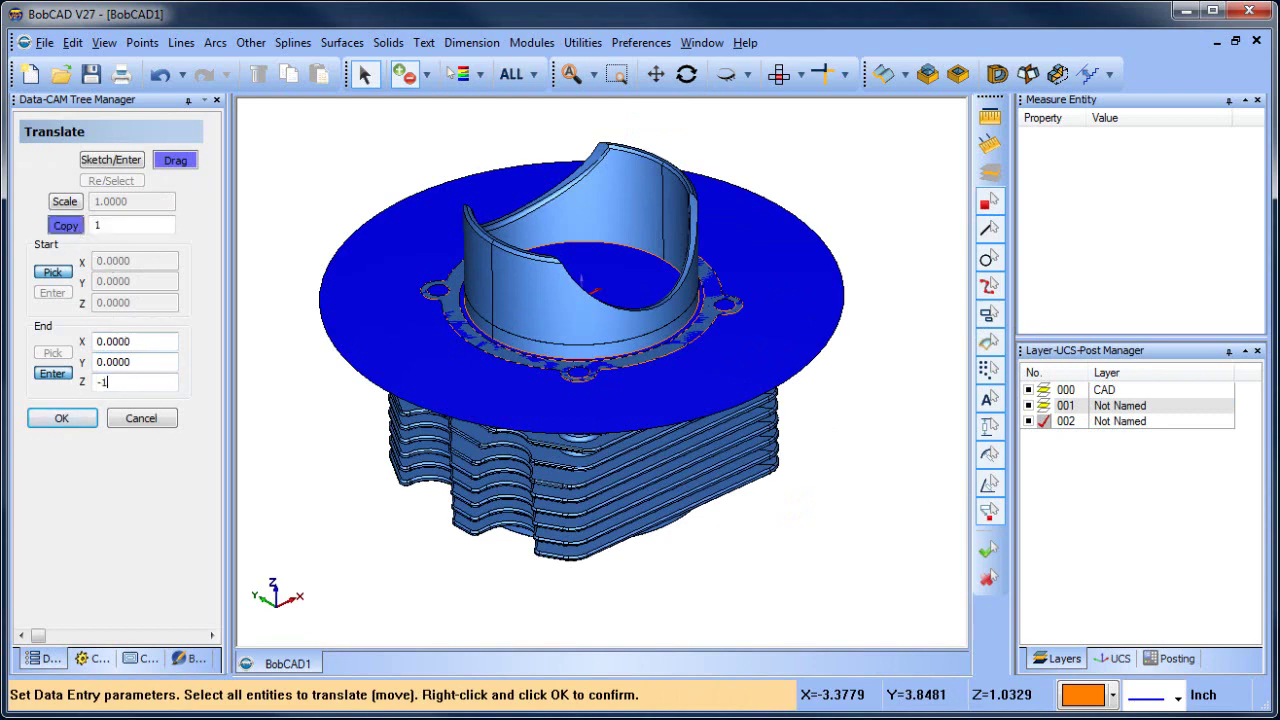
{"action": "left_click", "coordinate": [804, 262]}
{"action": "right_click", "coordinate": [882, 205]}
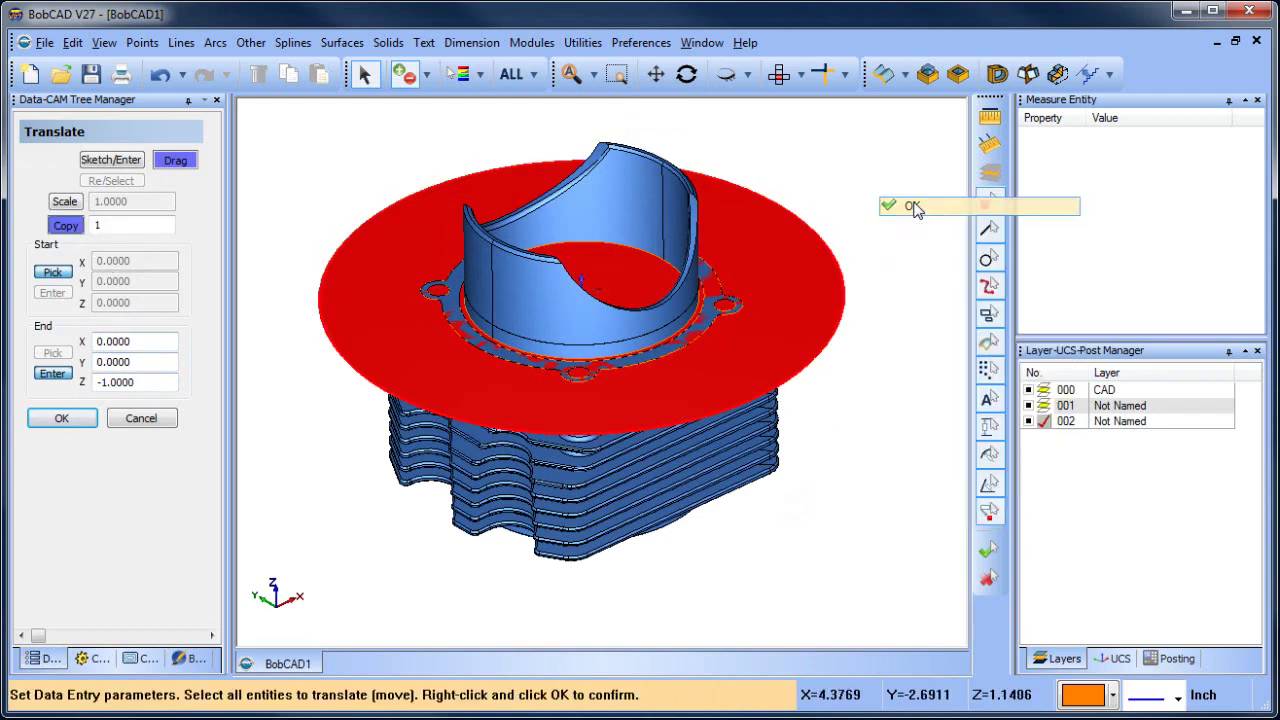
{"action": "left_click", "coordinate": [905, 205]}
{"action": "left_click", "coordinate": [66, 424]}
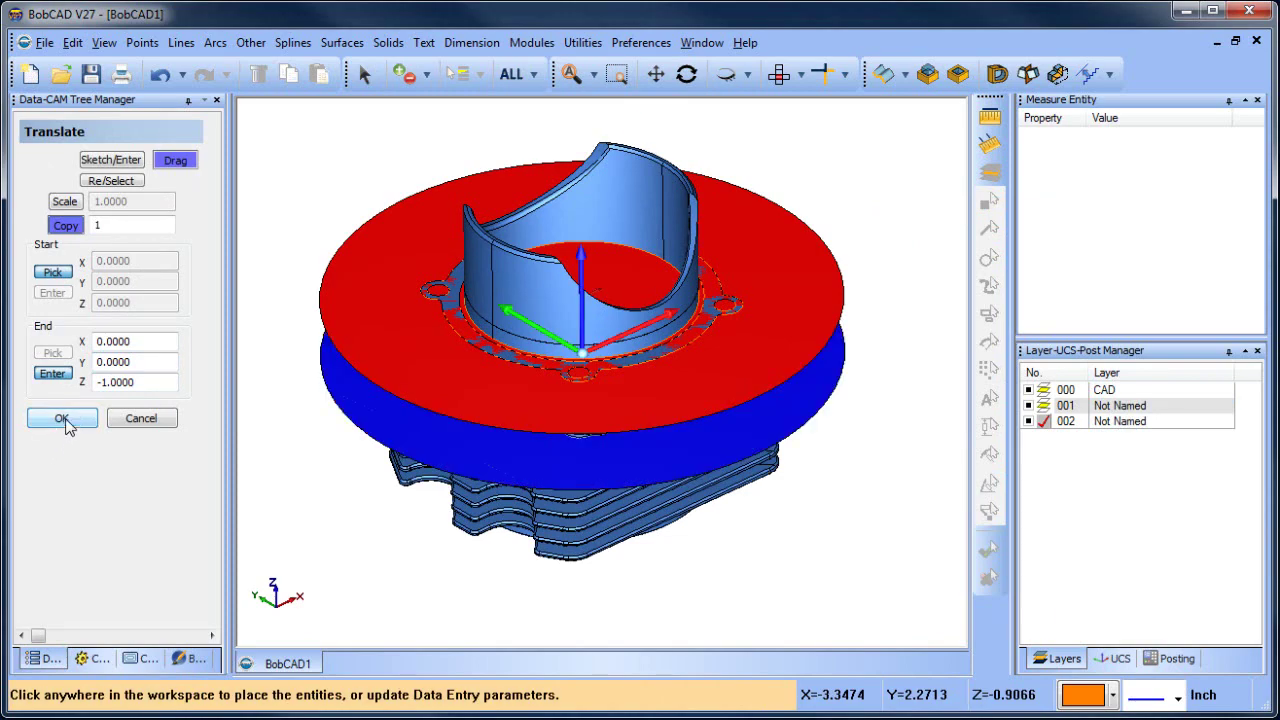
{"action": "left_click", "coordinate": [137, 420]}
{"action": "middle_click_drag", "start_coordinate": [343, 423], "coordinate": [646, 383]}
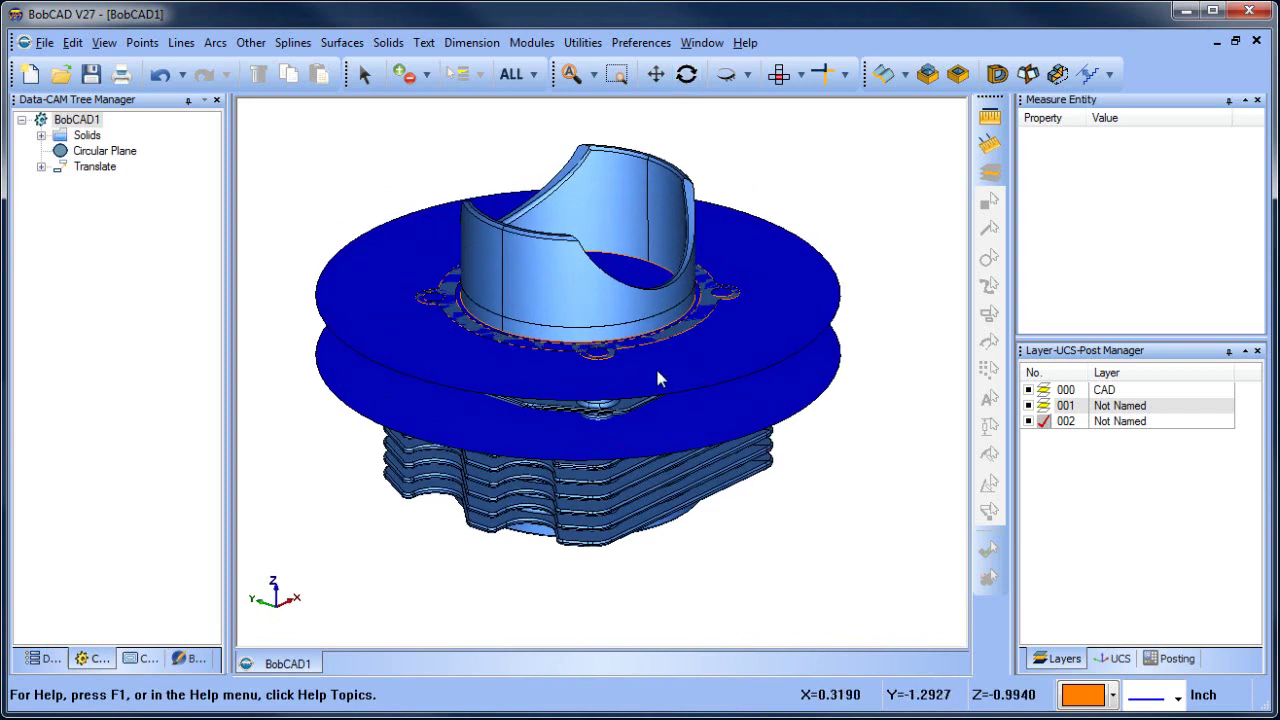
On new layer 003, create intersection curves between the lower disc and the cylinder.
{"action": "right_click", "coordinate": [1104, 424]}
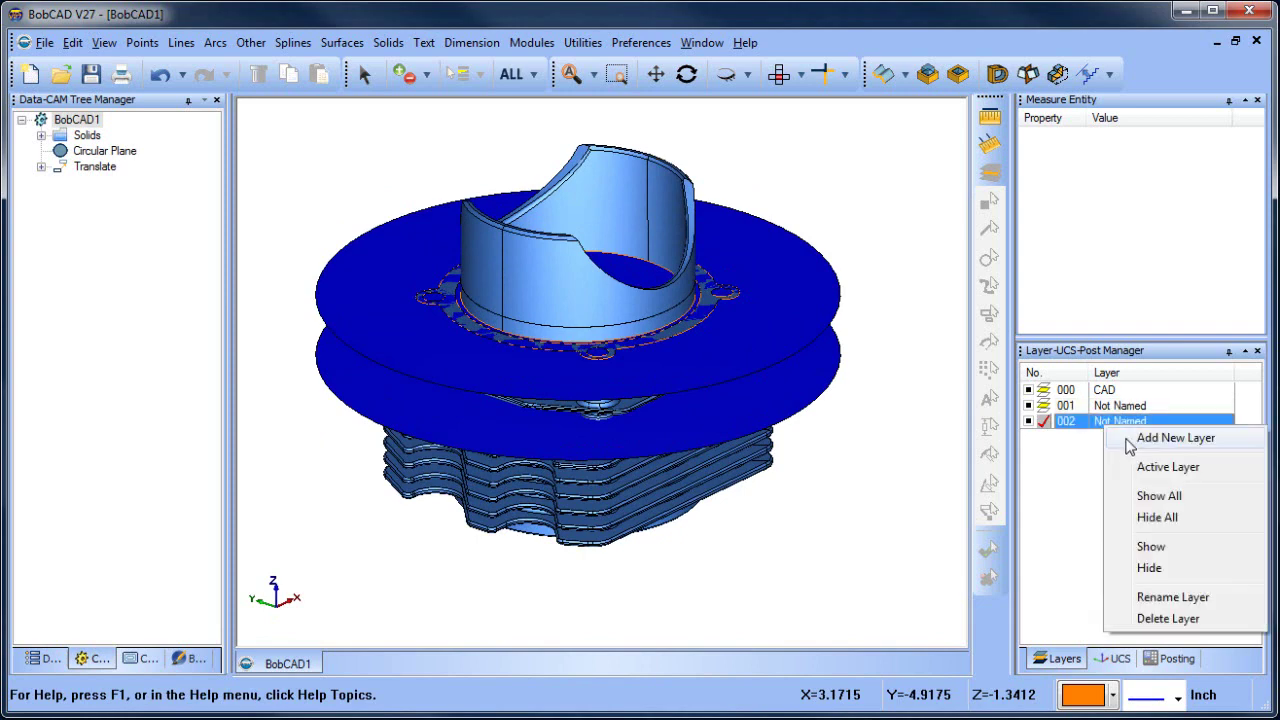
{"action": "left_click", "coordinate": [1128, 441]}
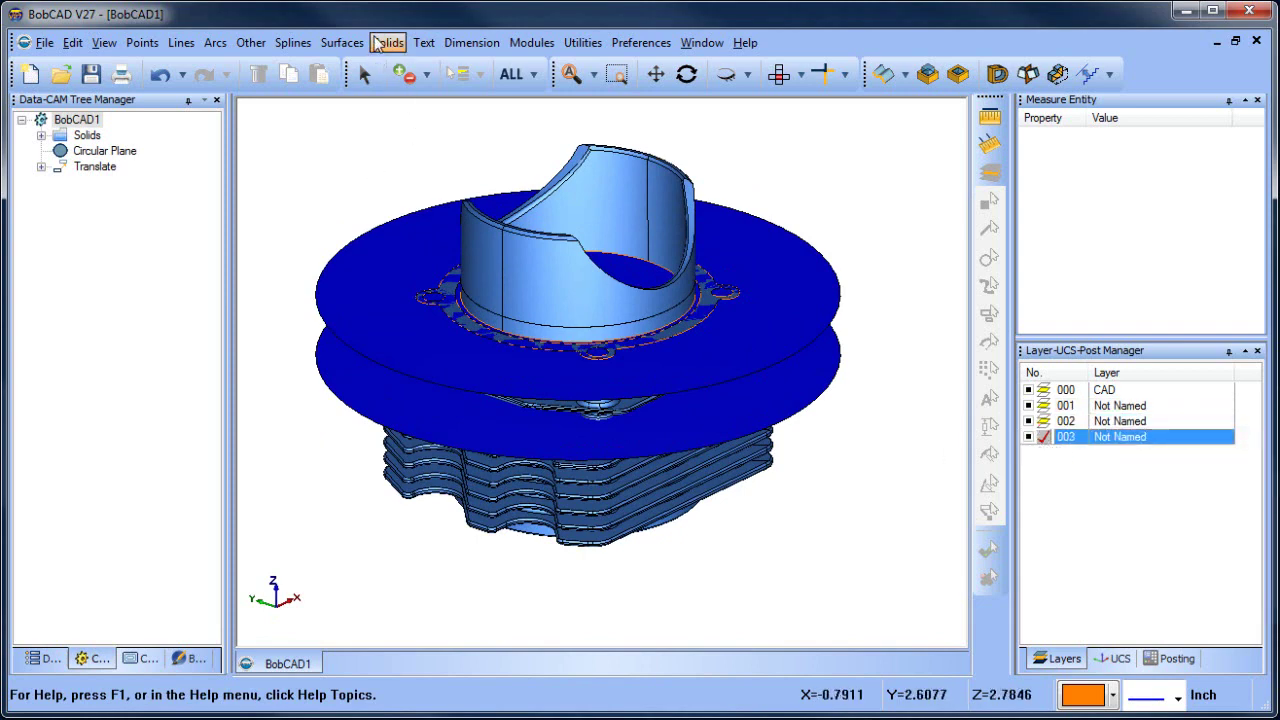
{"action": "left_click", "coordinate": [341, 42]}
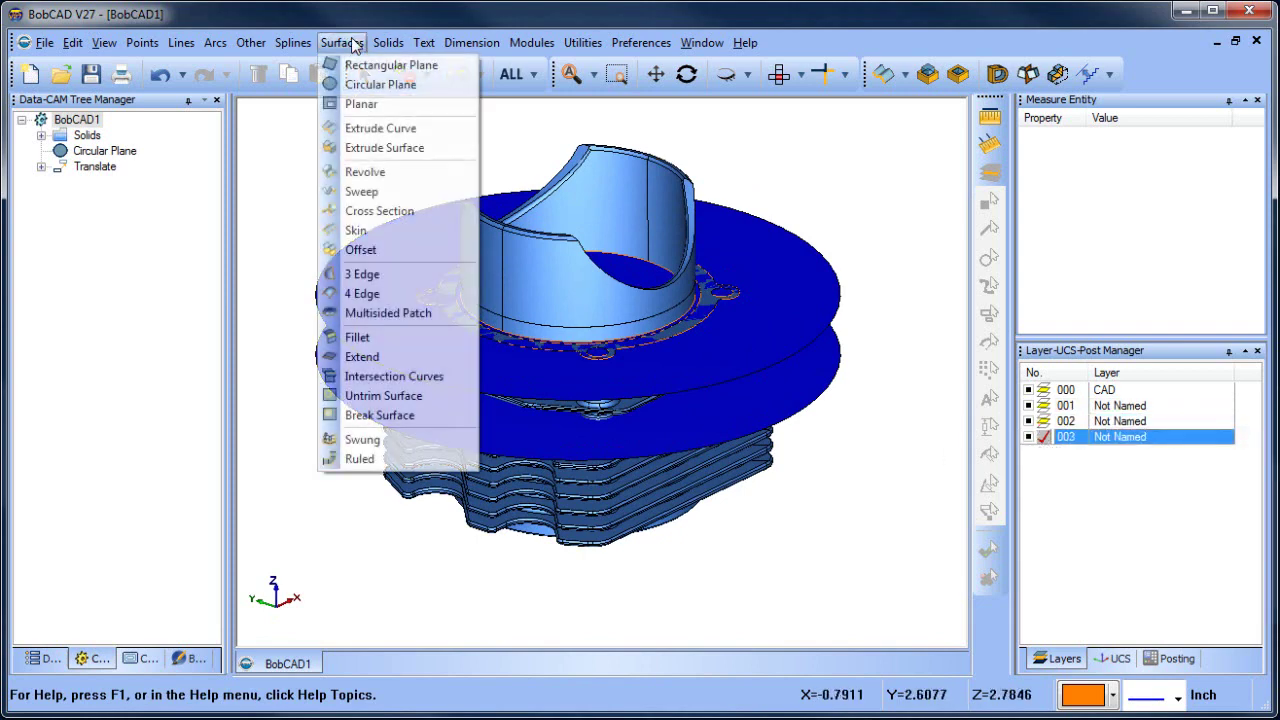
{"action": "left_click", "coordinate": [410, 377]}
{"action": "left_click", "coordinate": [412, 427]}
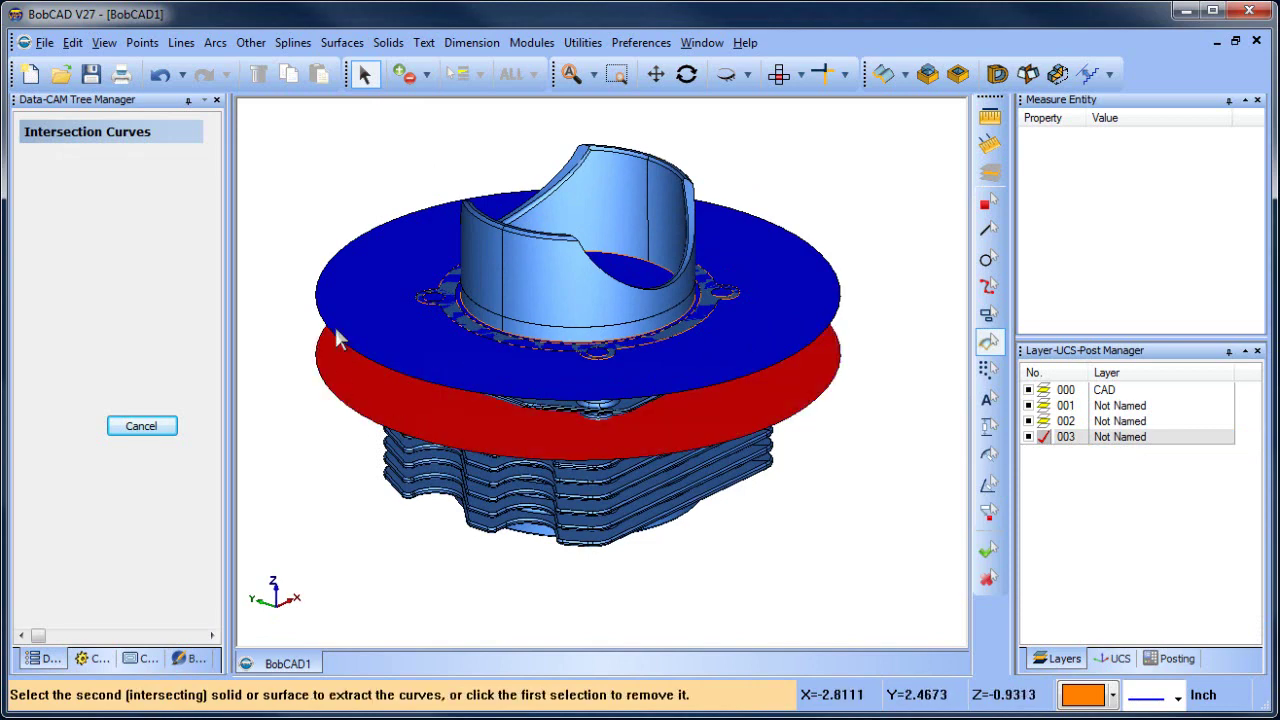
{"action": "left_click", "coordinate": [512, 282]}
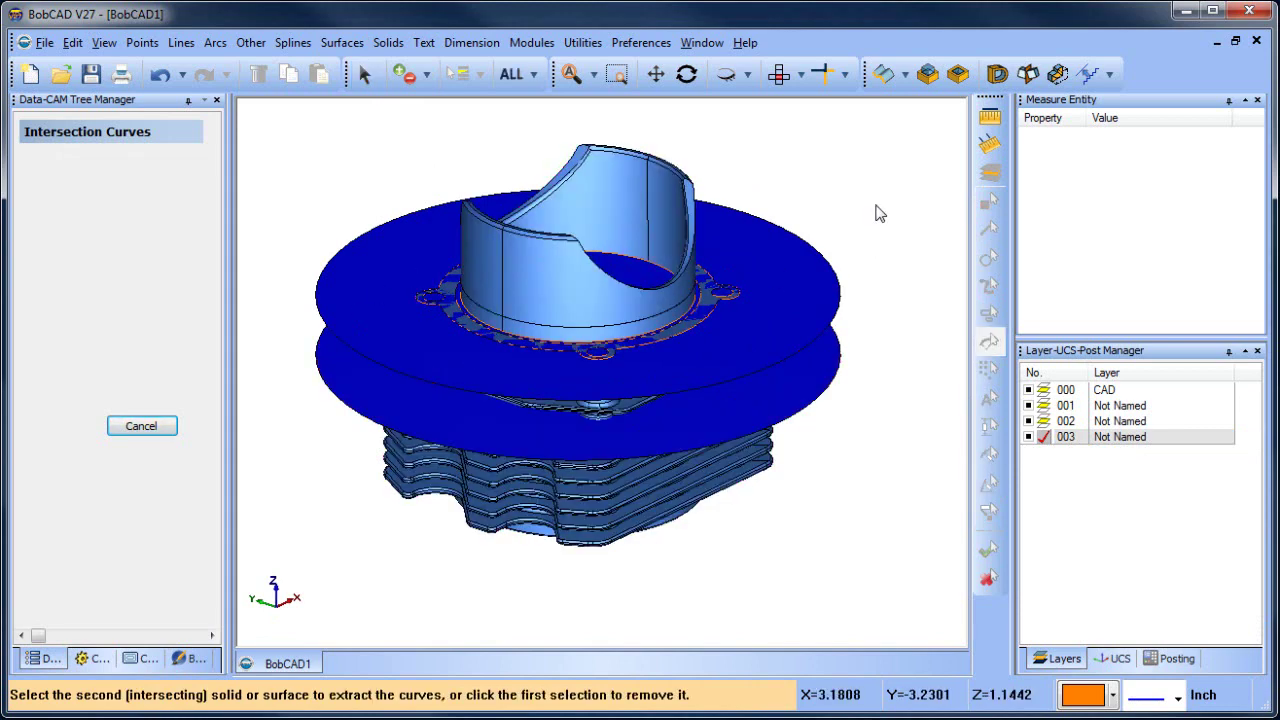
{"action": "right_click", "coordinate": [879, 198]}
{"action": "left_click", "coordinate": [909, 220]}
Hide the CAD, 001 and 002 layers so only the new curves show.
{"action": "left_click", "coordinate": [1028, 390]}
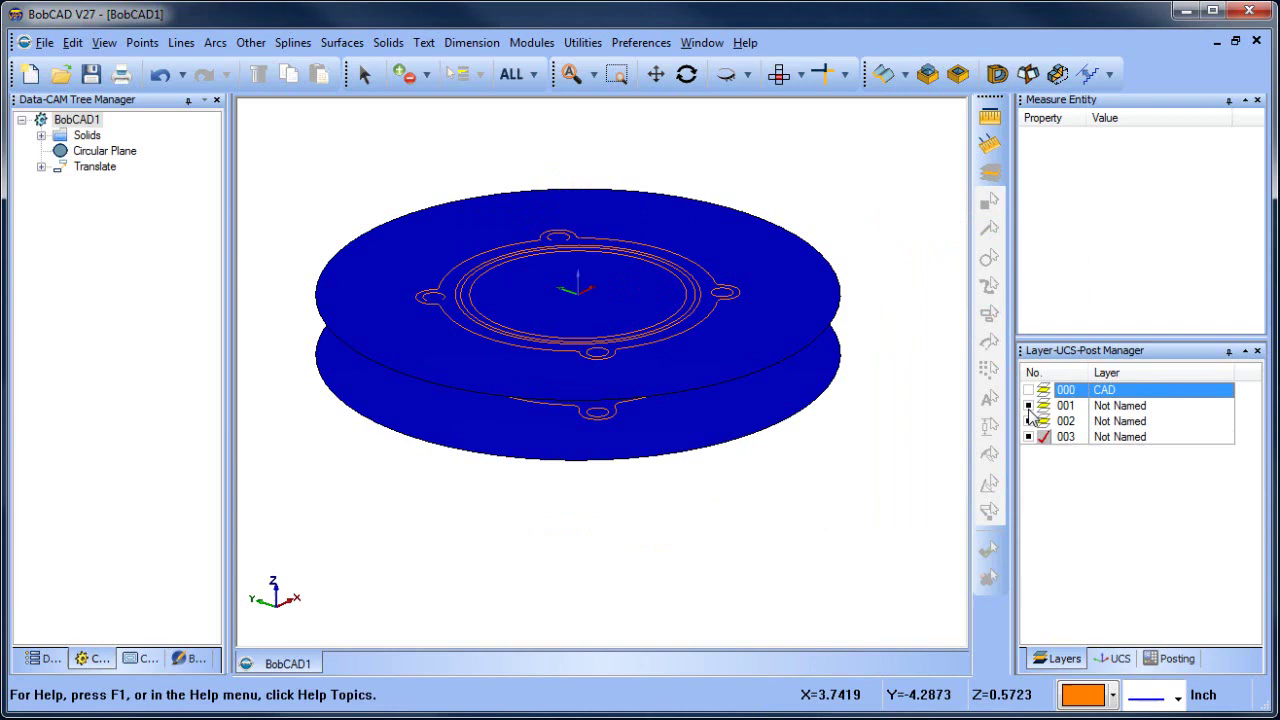
{"action": "left_click", "coordinate": [1028, 405]}
{"action": "left_click", "coordinate": [1028, 421]}
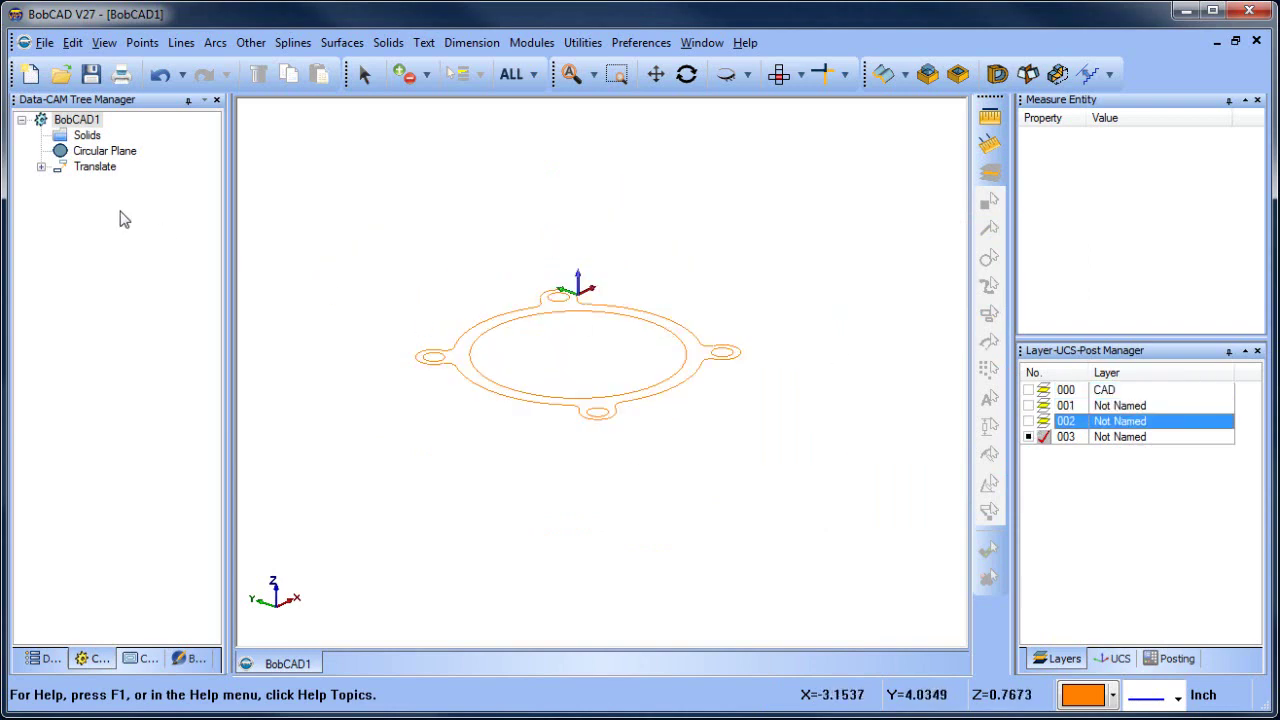